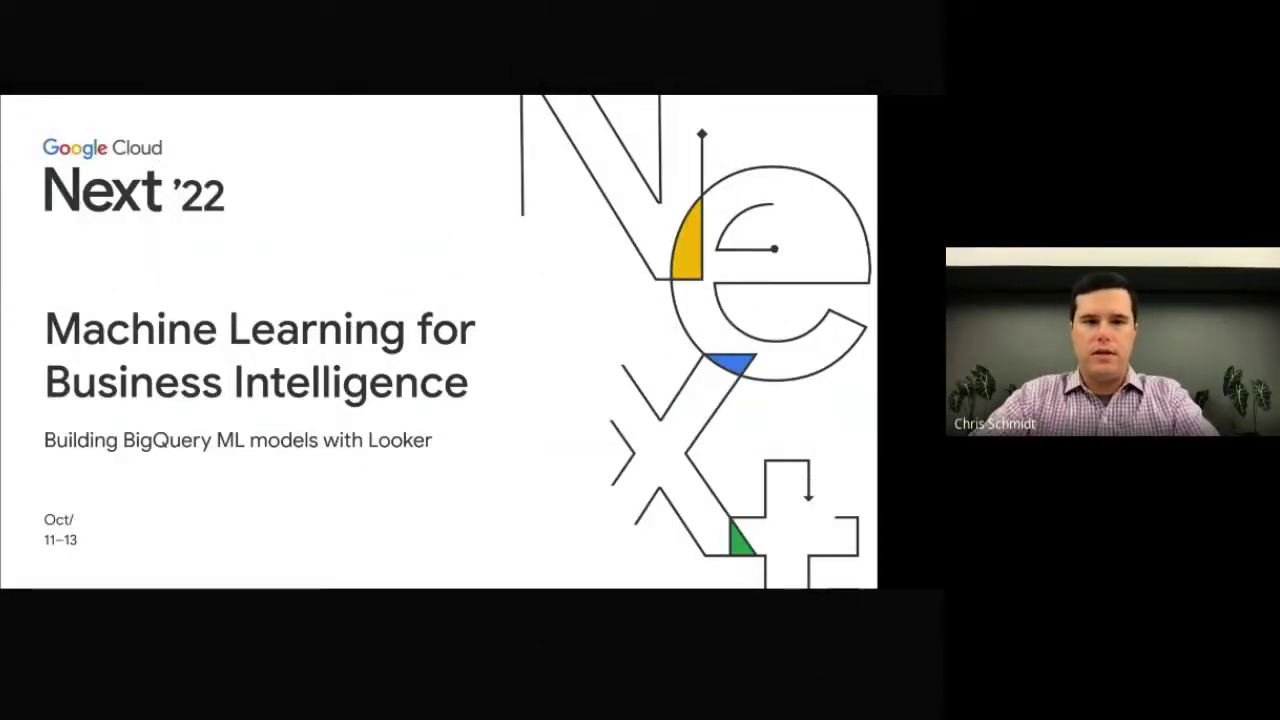
# Advance past the speakers, Contents, Problem Statement and Value slides to the BigQuery and Looker slide
pyautogui.press('Right')
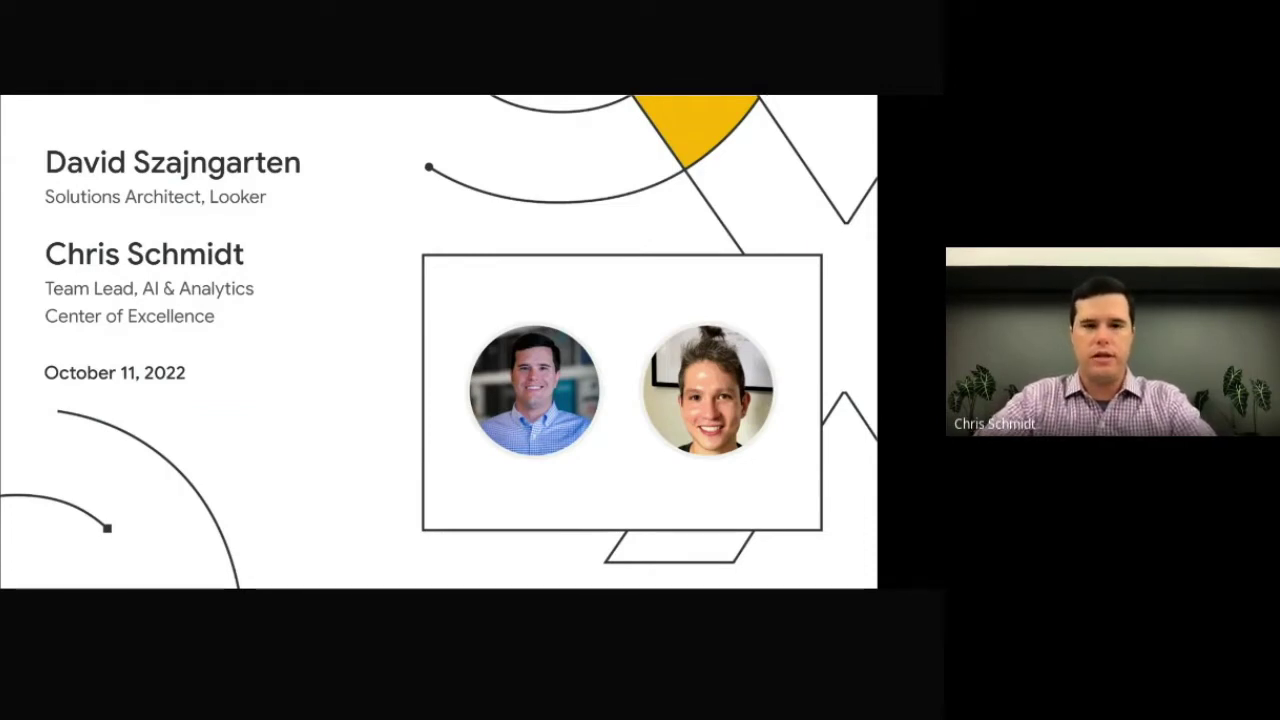
pyautogui.press('Right')
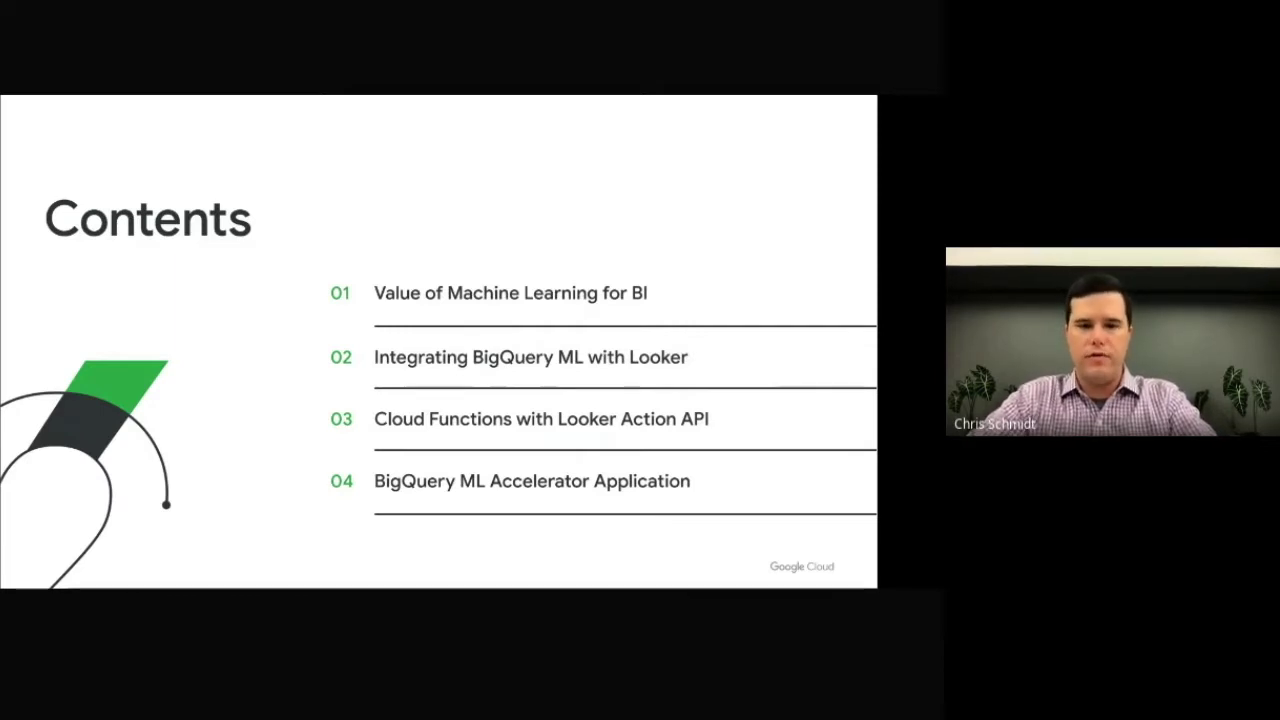
pyautogui.press('Right')
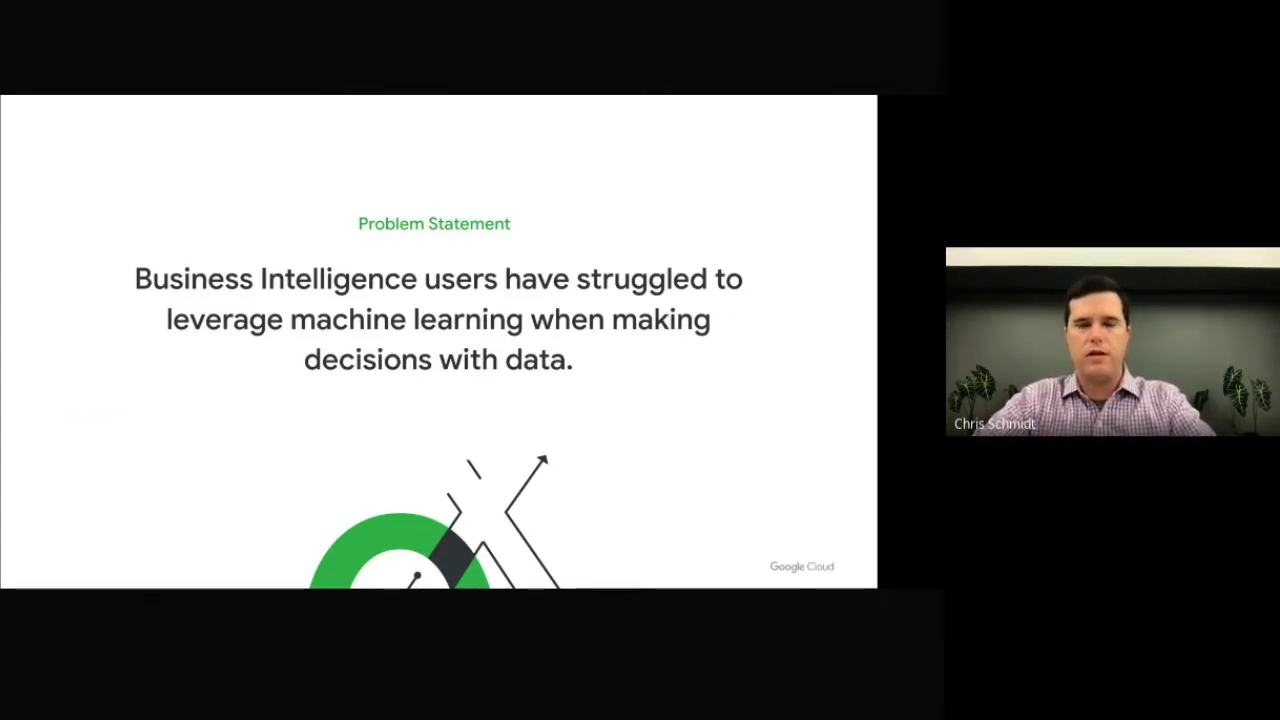
pyautogui.press('Right')
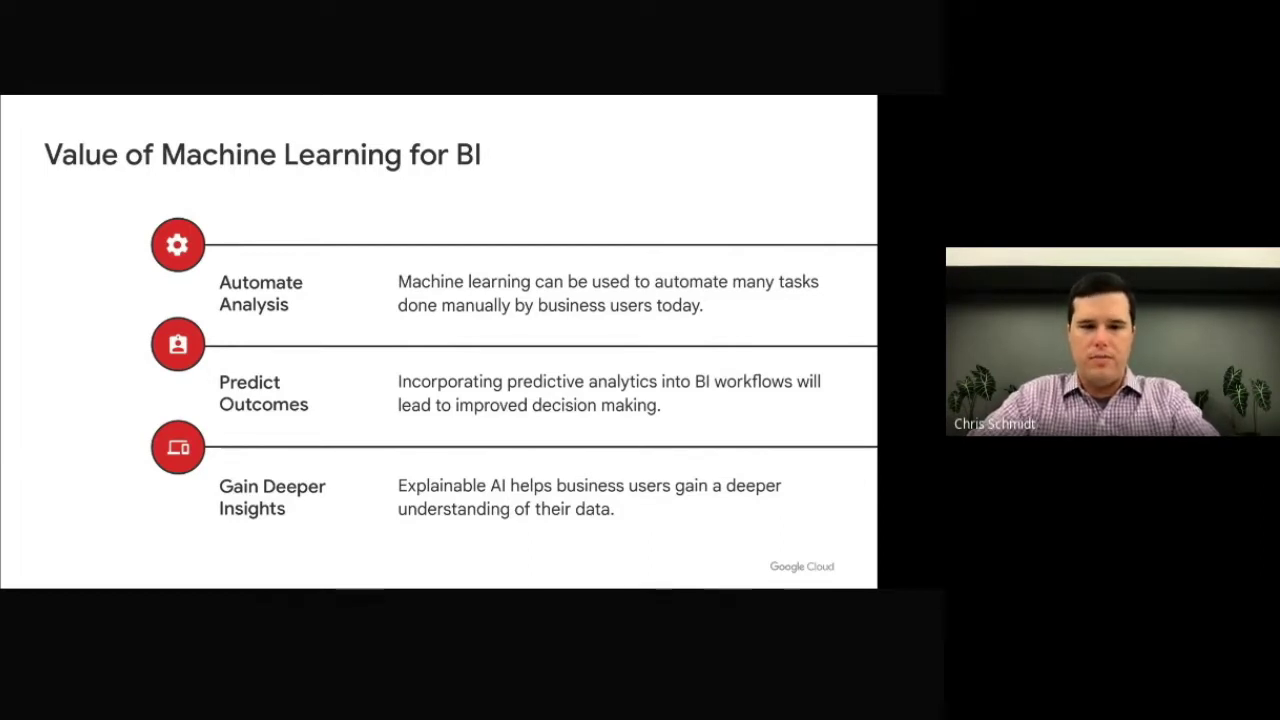
pyautogui.press('Right')
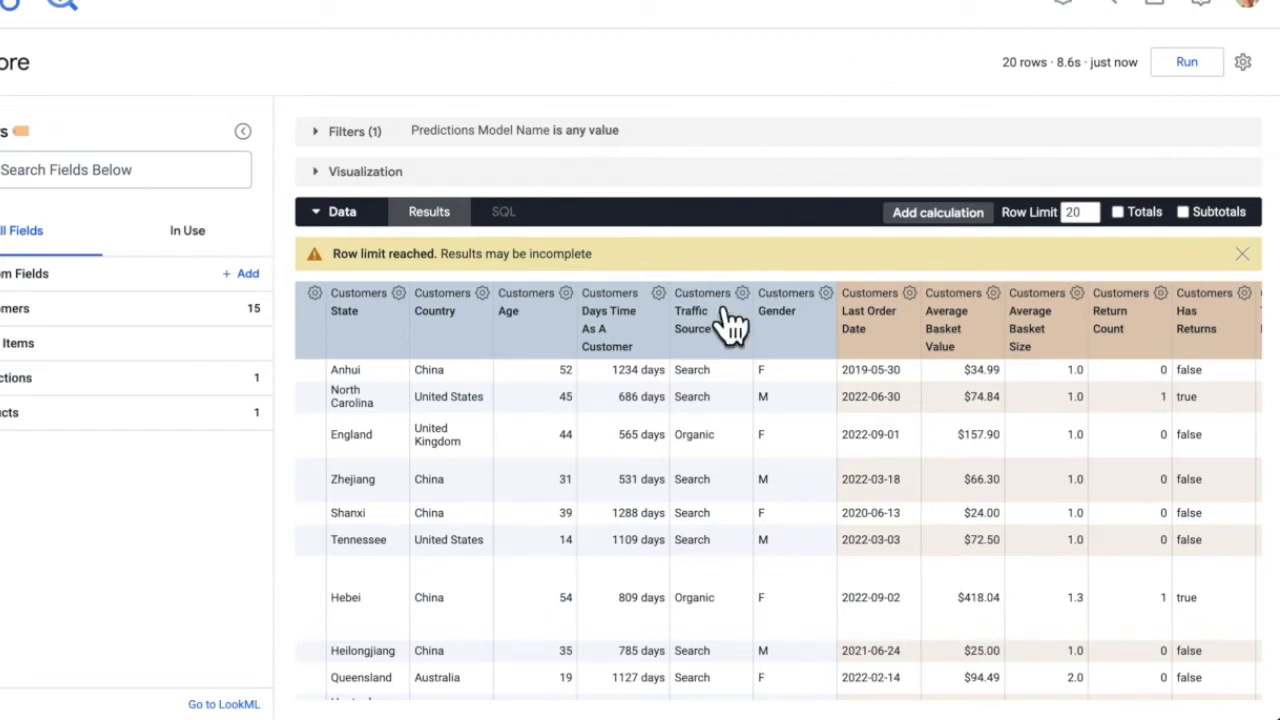
# Scroll the customer results table right to review every column, then back left
pyautogui.hscroll(2, 631, 475)
pyautogui.hscroll(2, 630, 480)
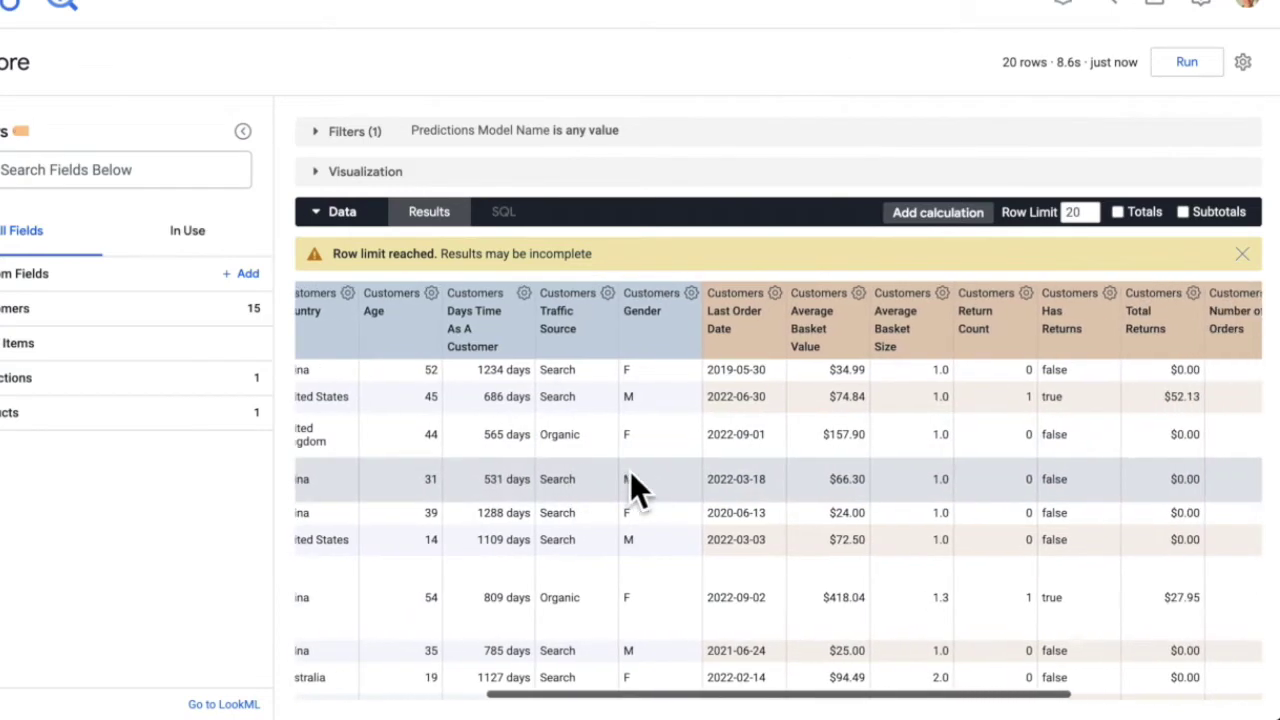
pyautogui.hscroll(7, 630, 478)
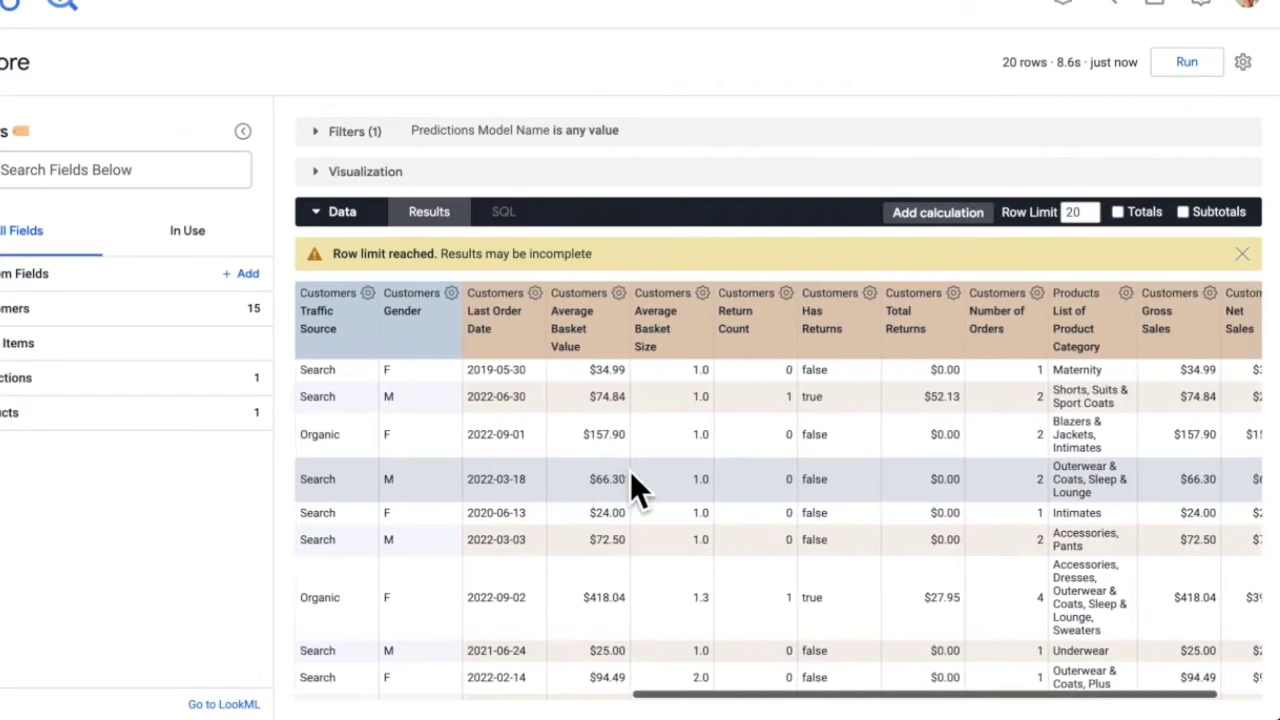
pyautogui.hscroll(-7, 630, 478)
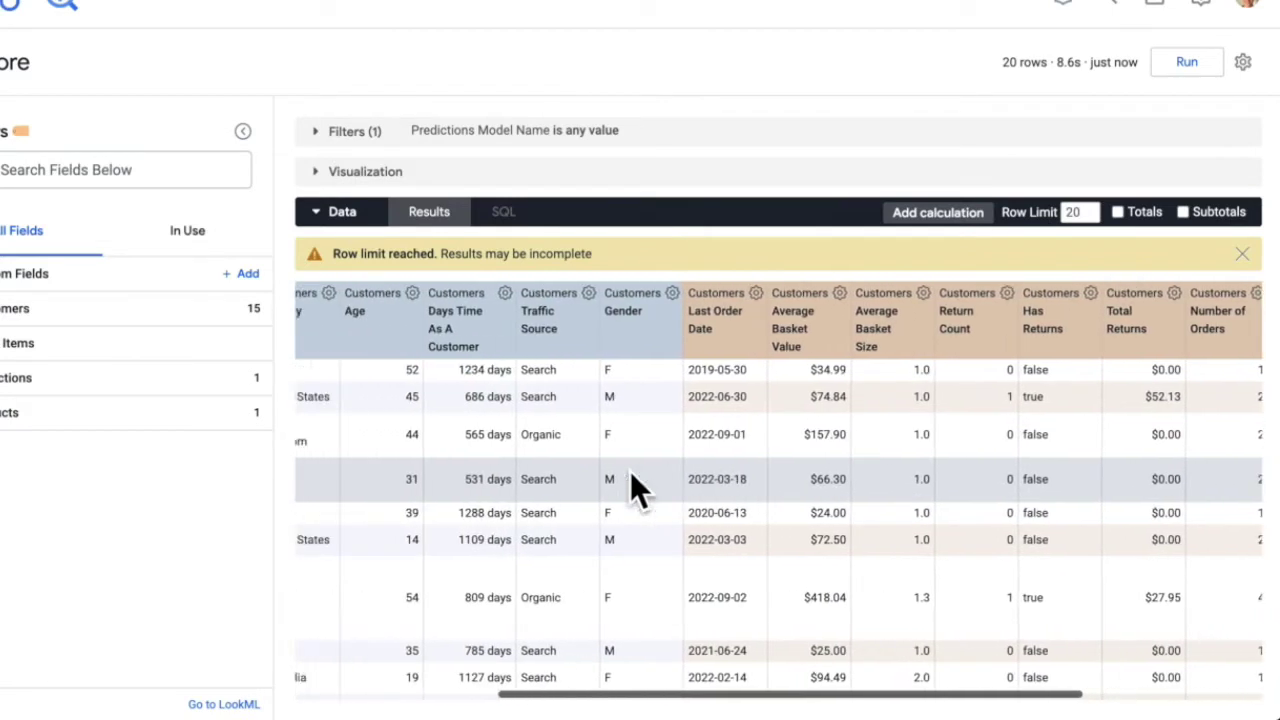
pyautogui.hscroll(-9, 630, 478)
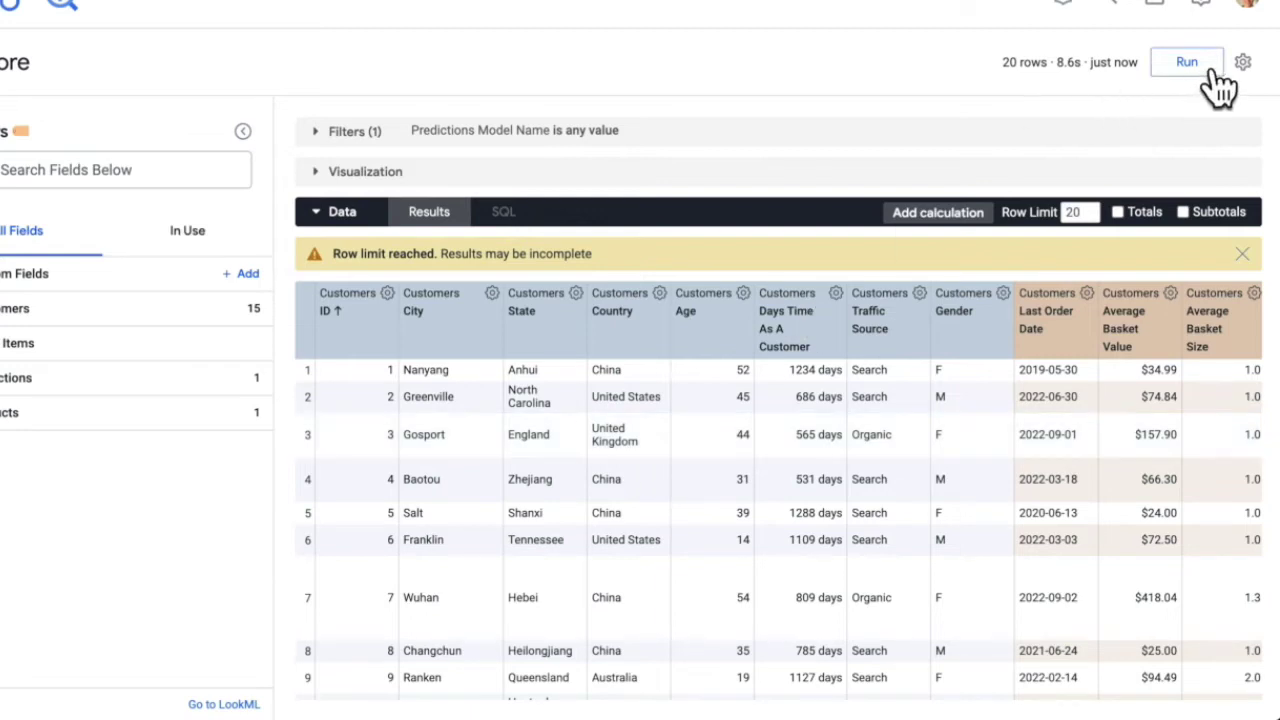
# Send the Explore results to BigQuery ML Generator and show the Model Selection options
pyautogui.click(1245, 66)
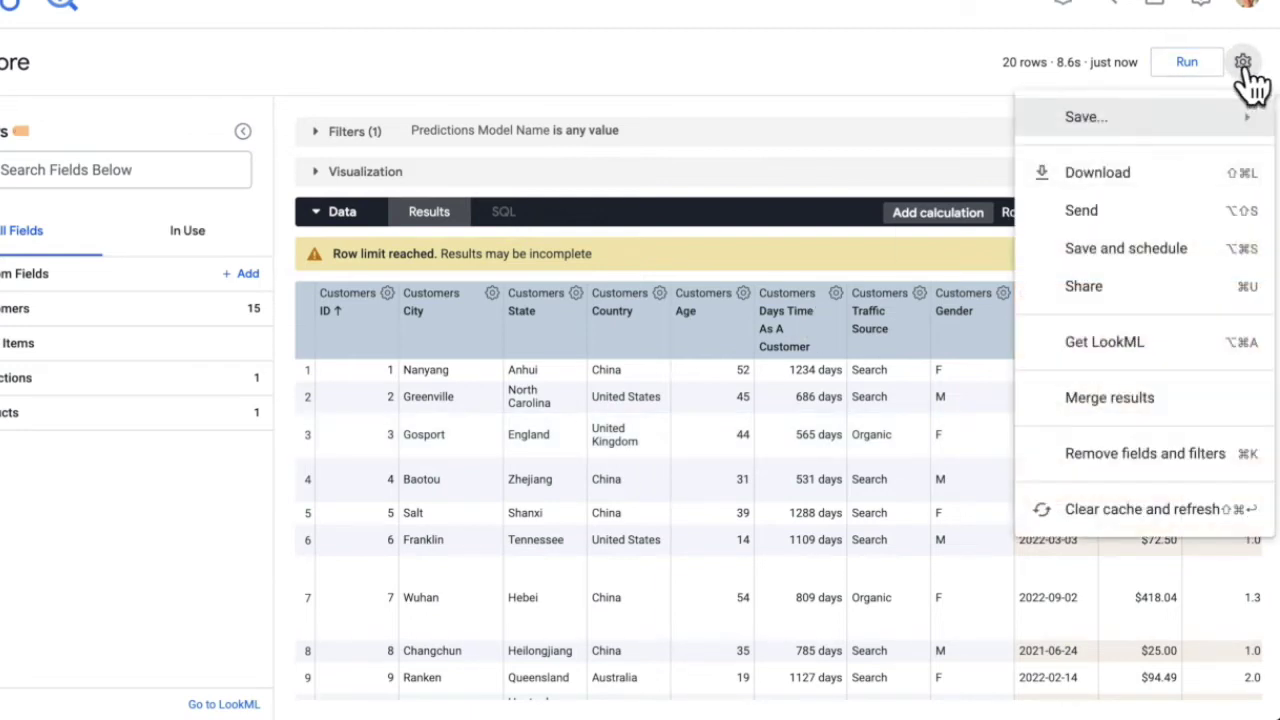
pyautogui.click(1076, 213)
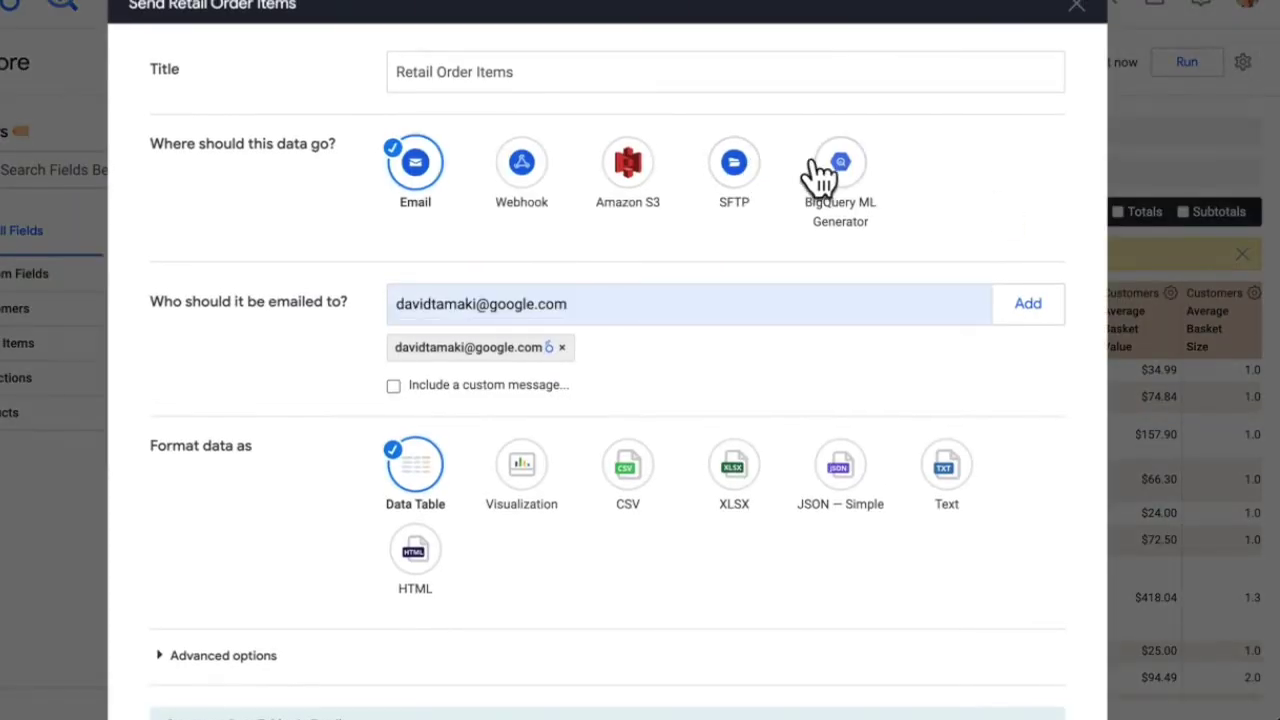
pyautogui.click(862, 185)
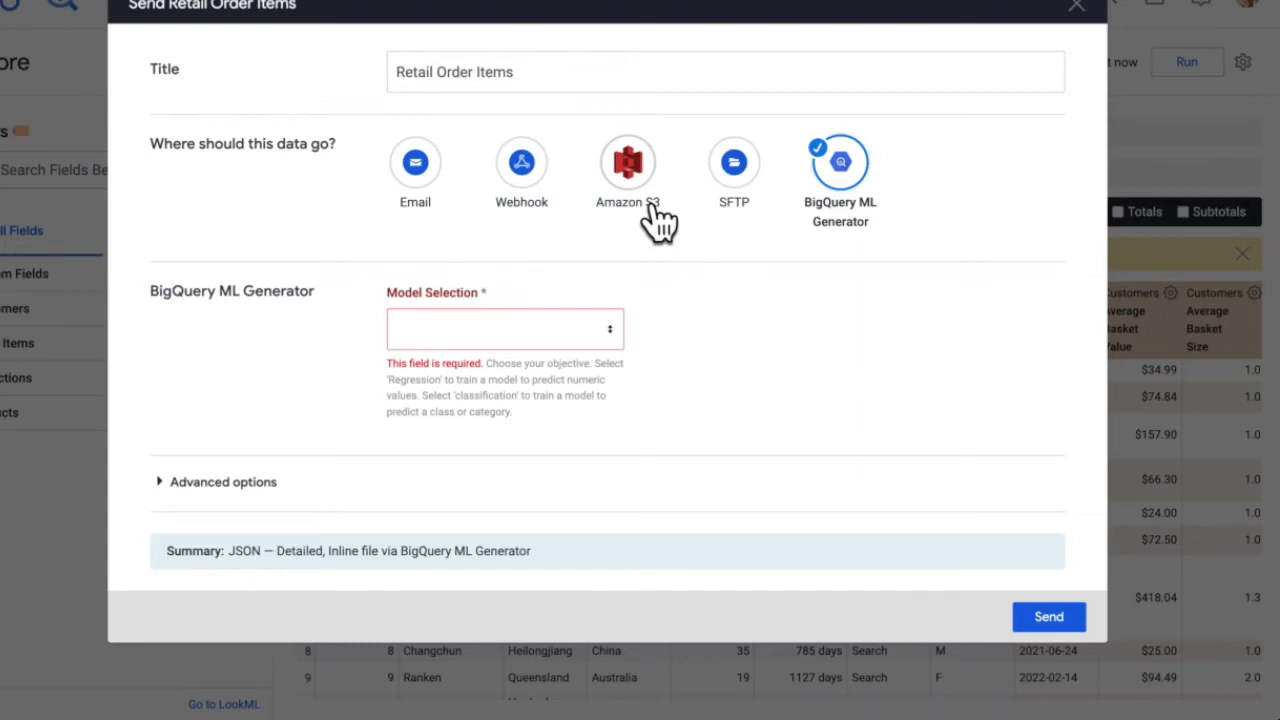
pyautogui.click(466, 333)
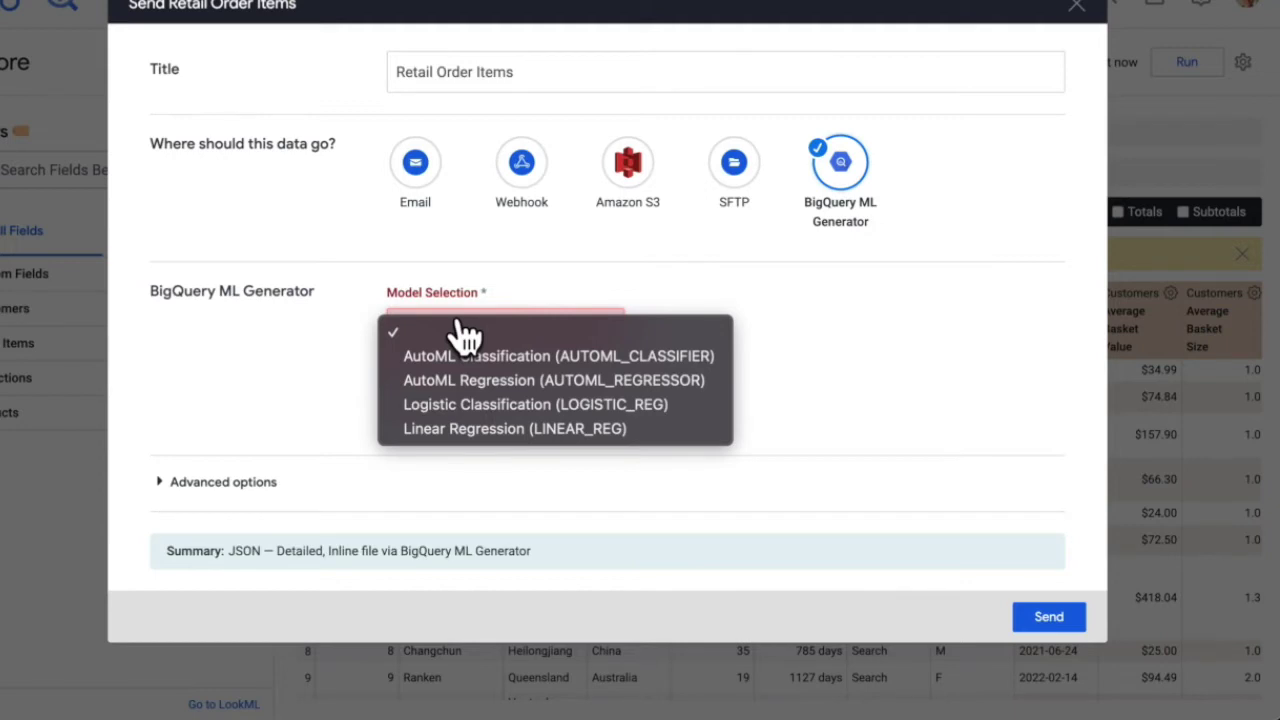
# Choose Linear Regression (LINEAR_REG) as the model and Auto Strategy as the optimize strategy
pyautogui.click(440, 430)
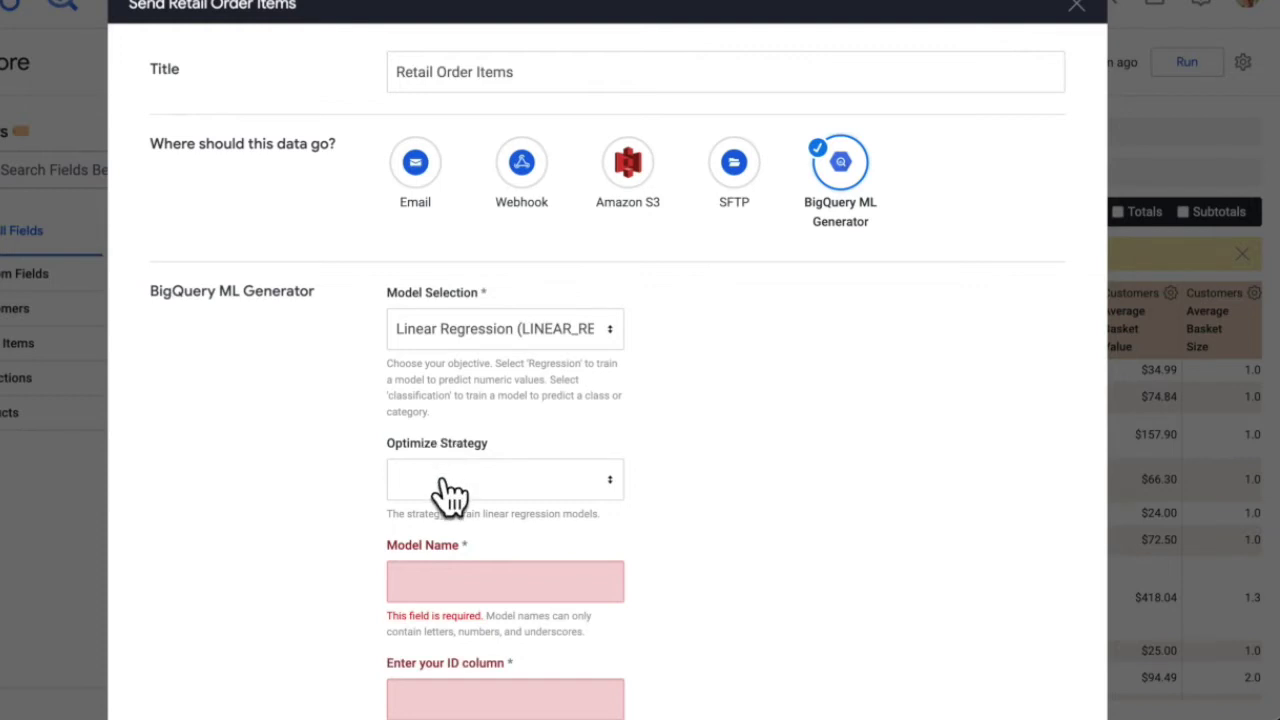
pyautogui.click(444, 482)
pyautogui.click(452, 506)
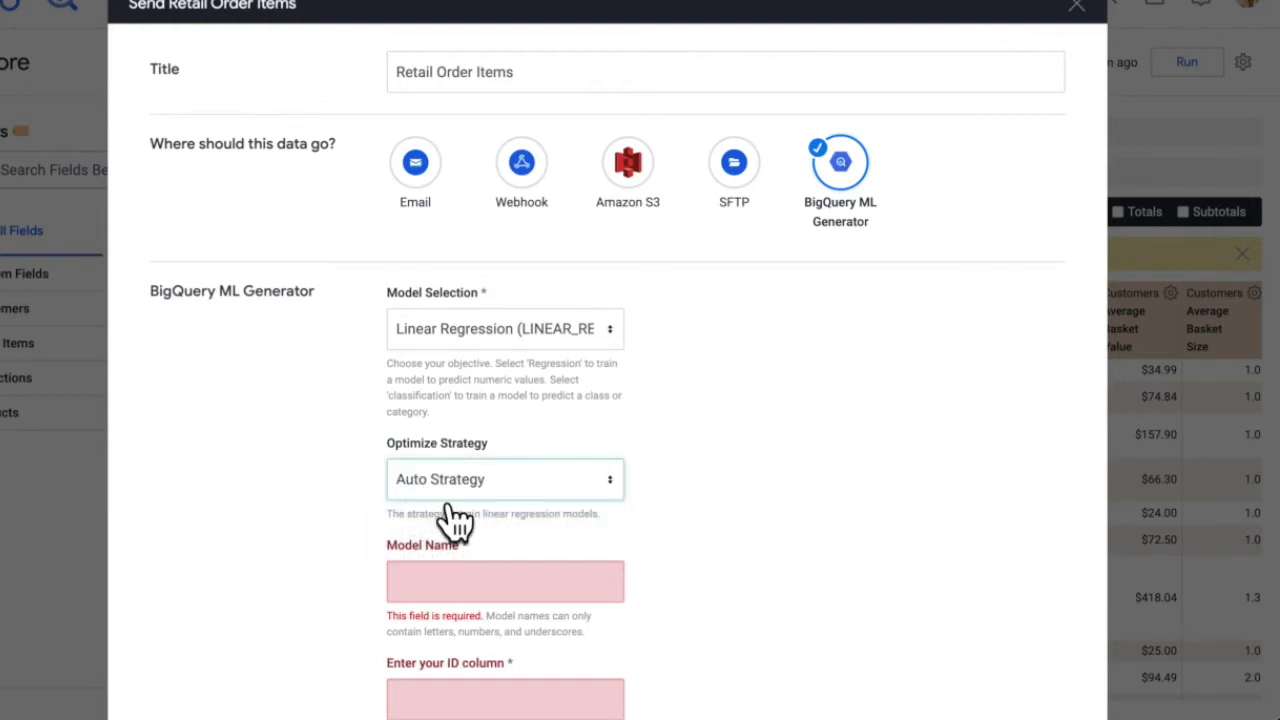
pyautogui.scroll(-3, 682, 532)
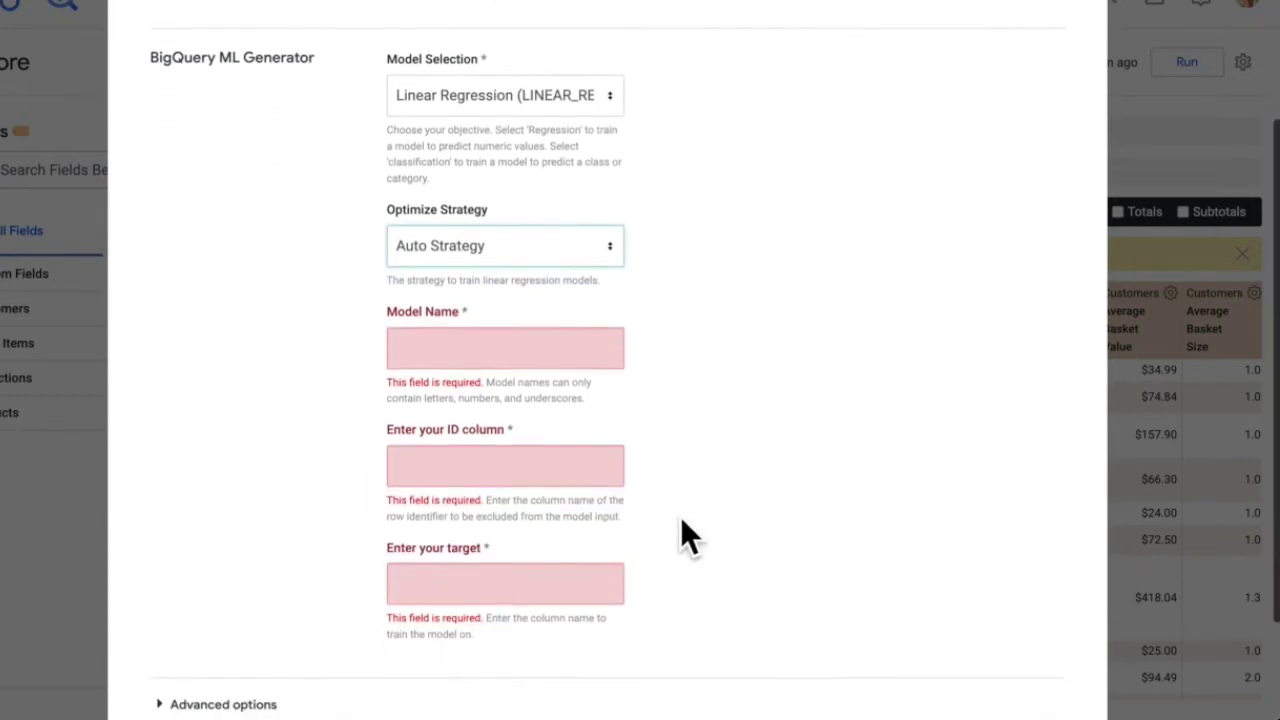
pyautogui.scroll(-1, 680, 520)
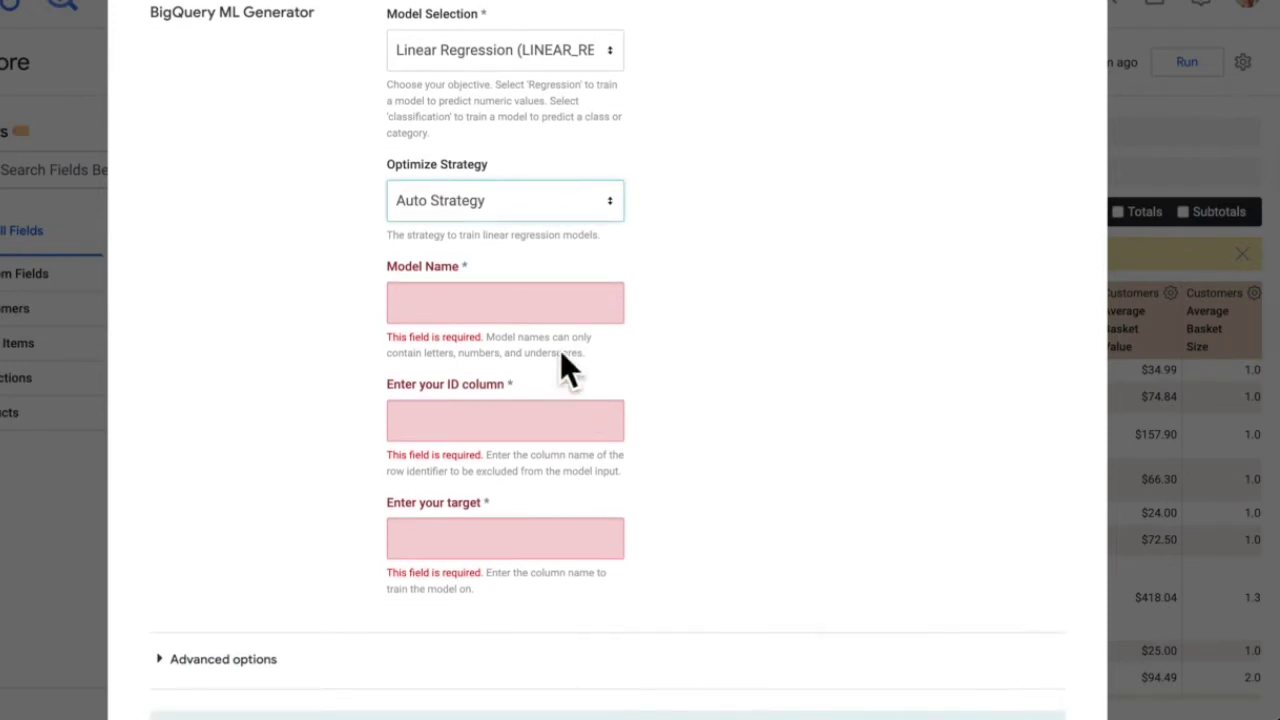
# Enter model name linear_test_public_data_new, ID column customers_id and target order_items_net_sales
pyautogui.click(513, 318)
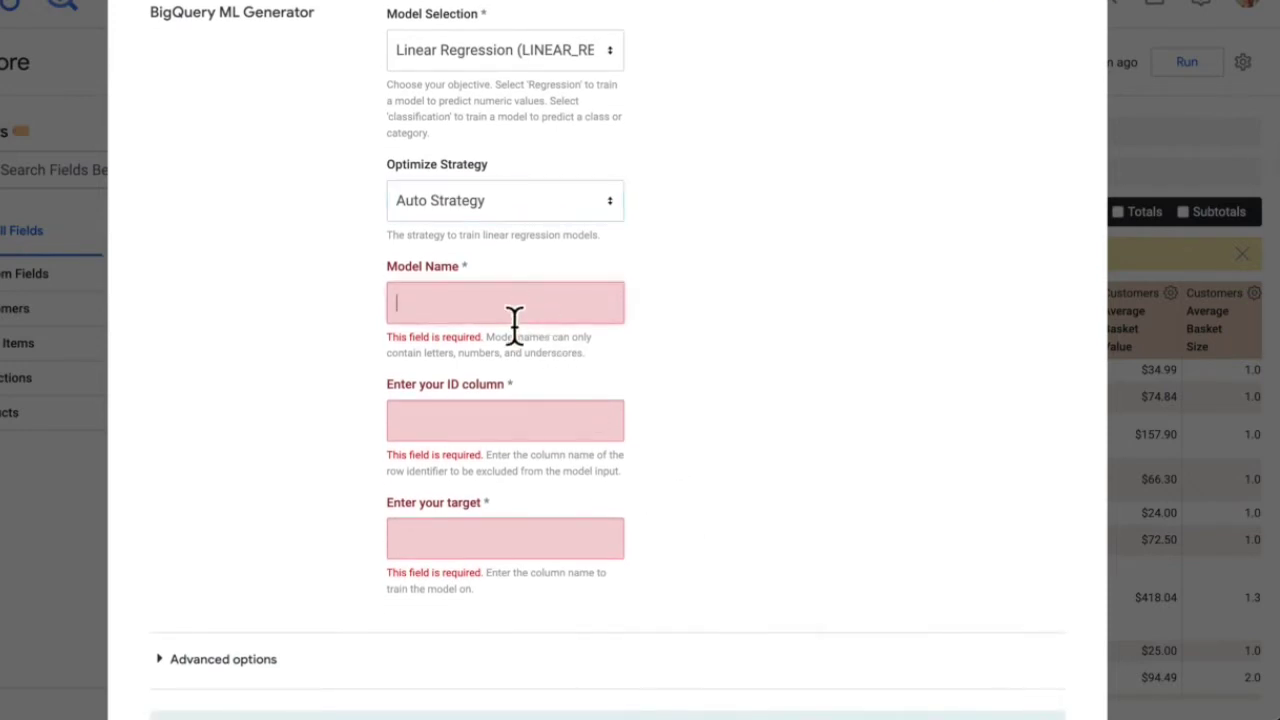
pyautogui.write('linear_test_public')
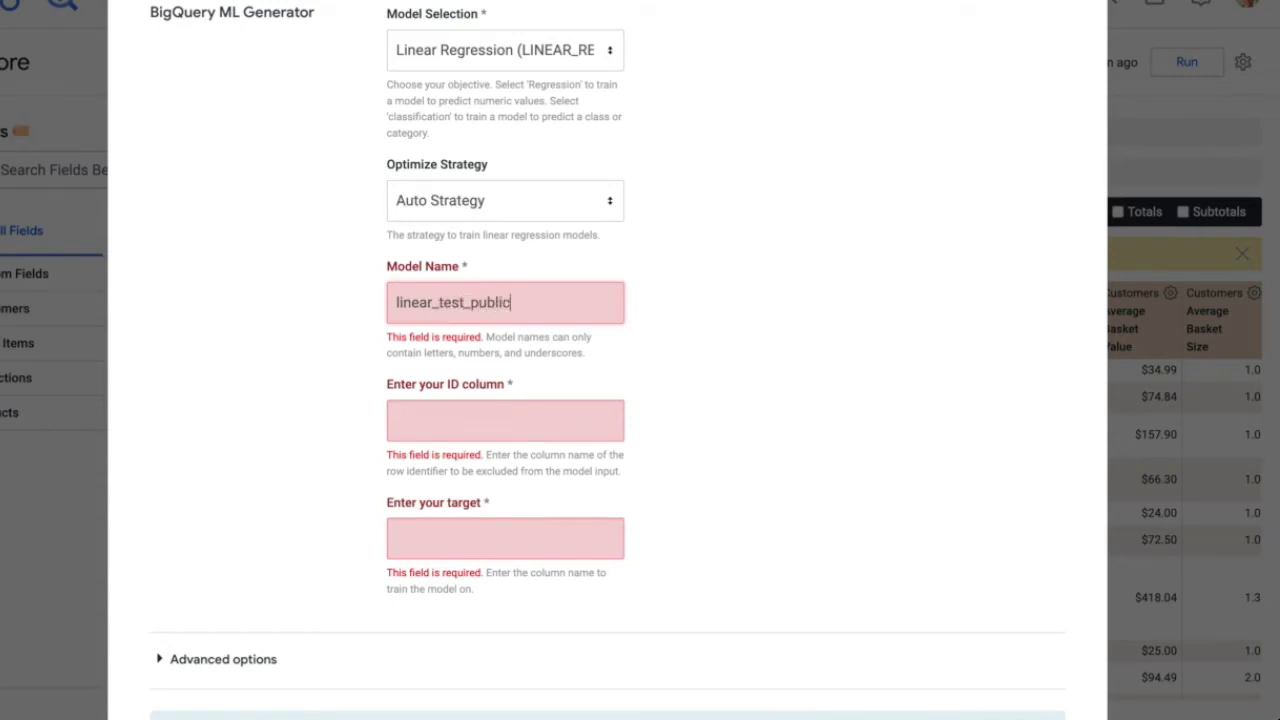
pyautogui.write('_data_new')
pyautogui.click(483, 425)
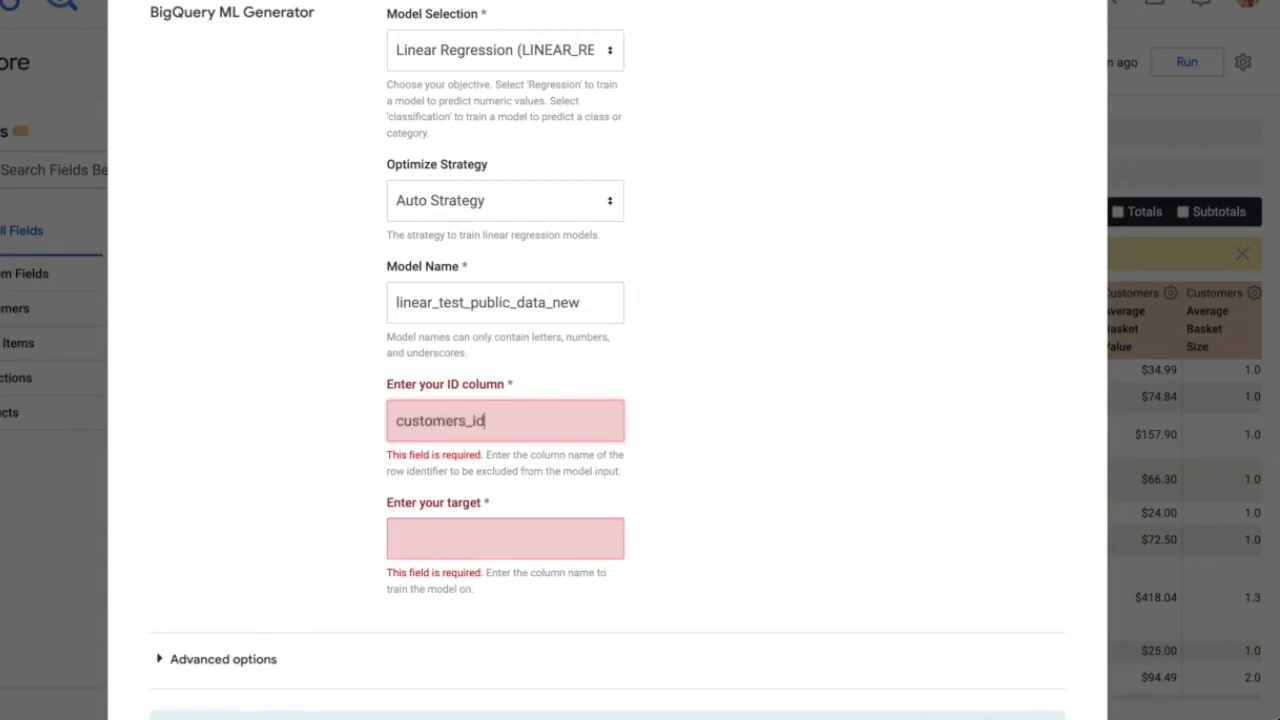
pyautogui.click(411, 552)
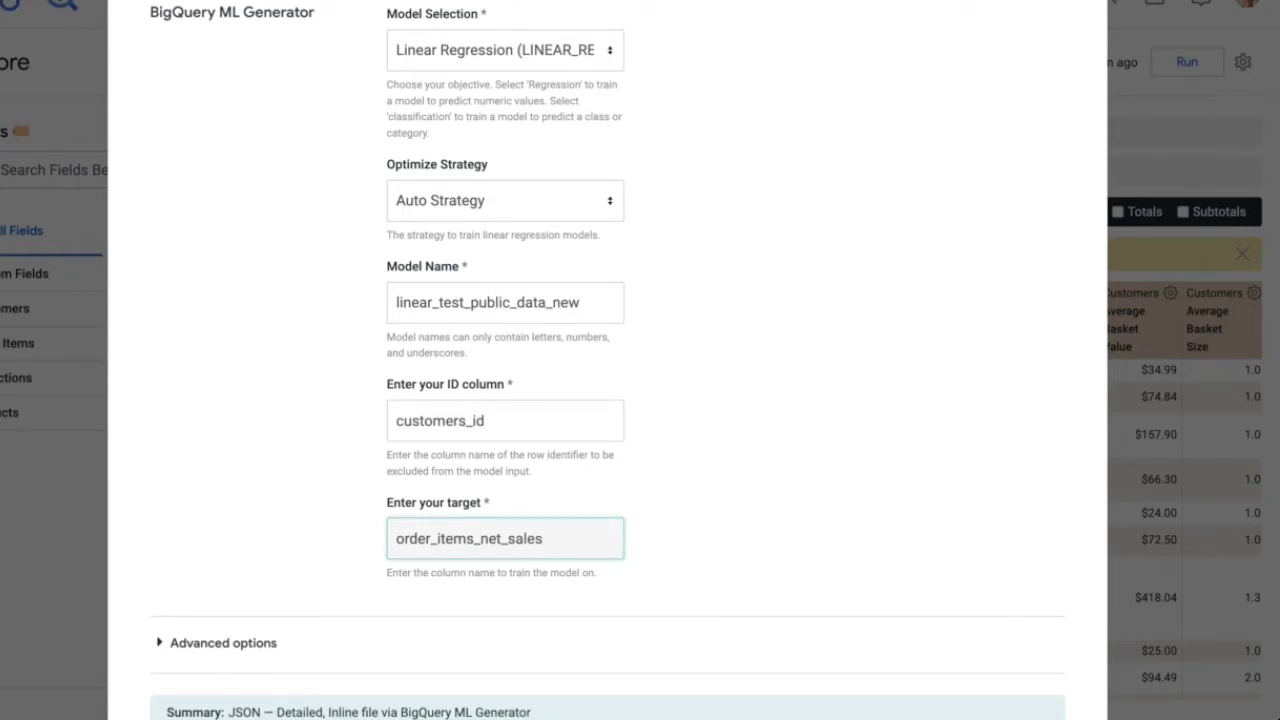
pyautogui.scroll(-1, 642, 416)
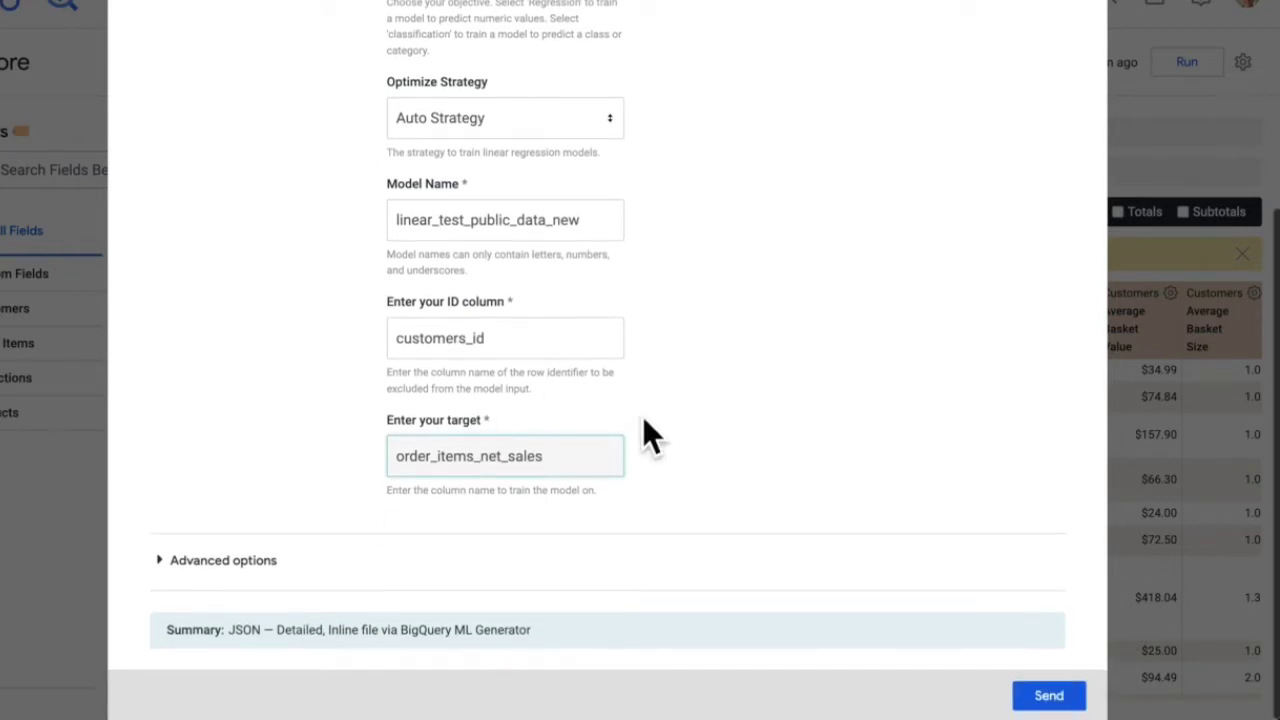
# Submit the linear regression model request to BigQuery ML Generator
pyautogui.click(1050, 699)
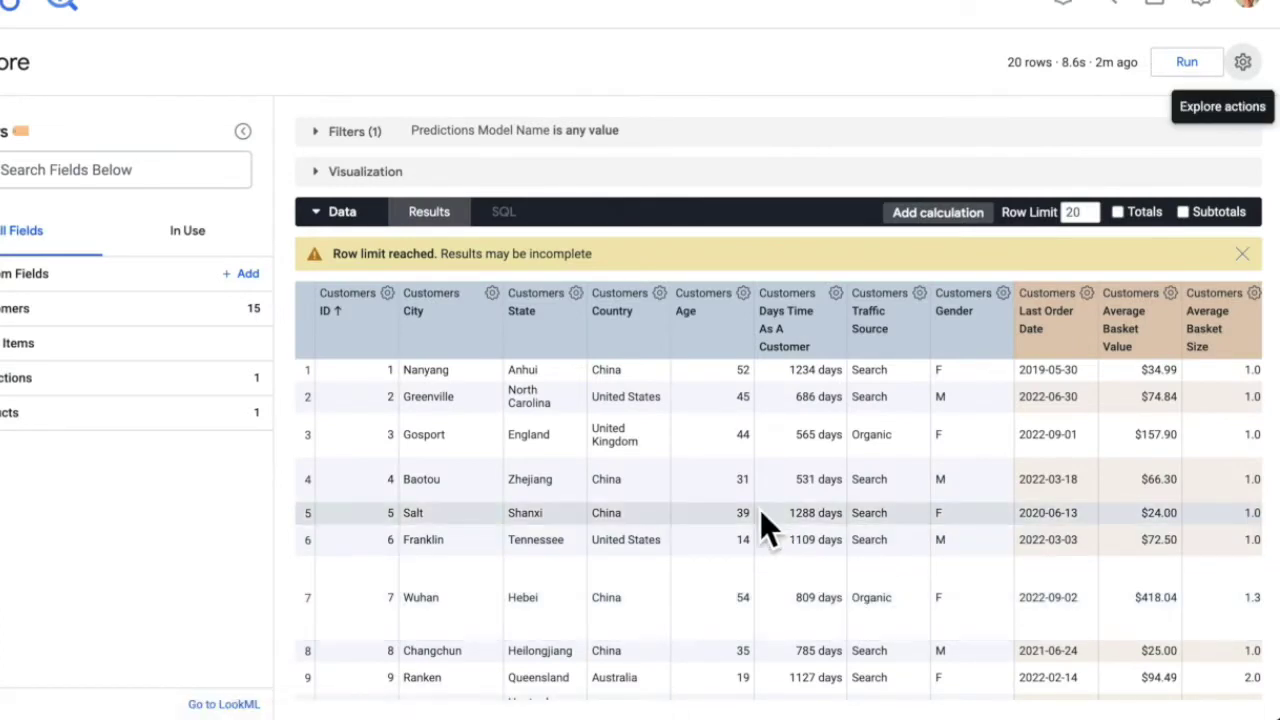
# Check the generated SQL, then filter Model Name to linear_test_bq_public_data
pyautogui.click(501, 215)
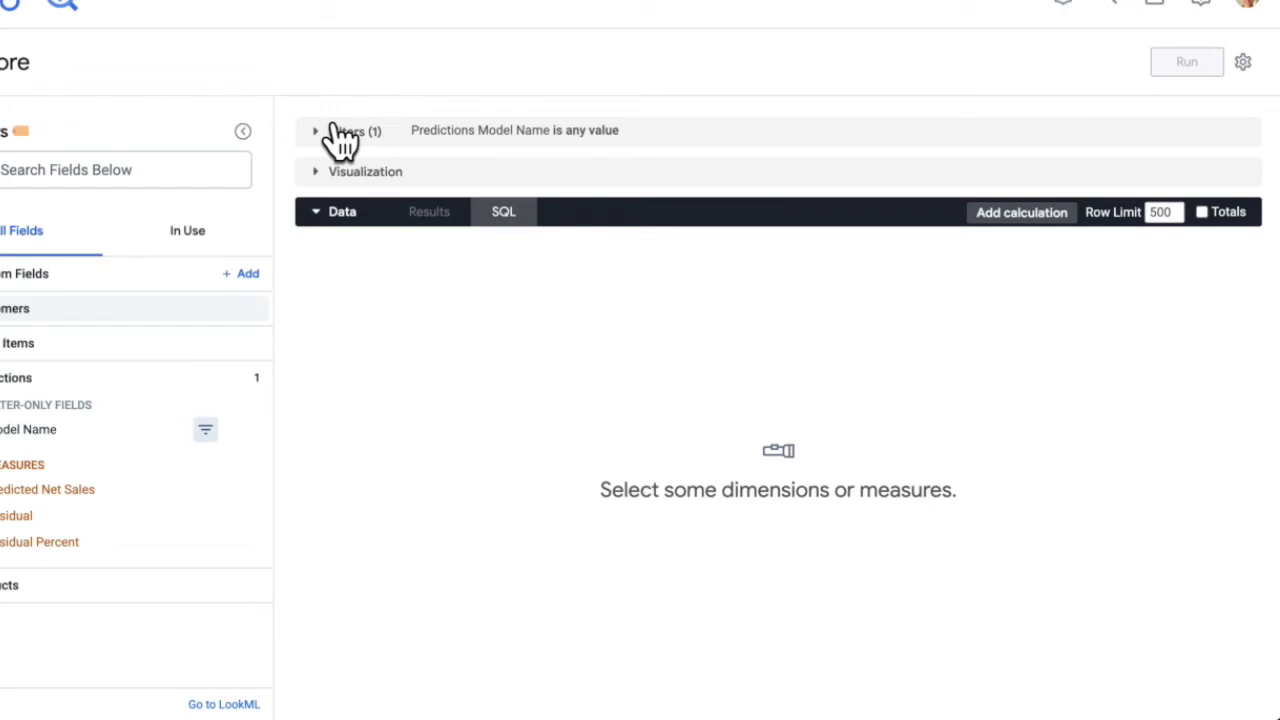
pyautogui.click(418, 136)
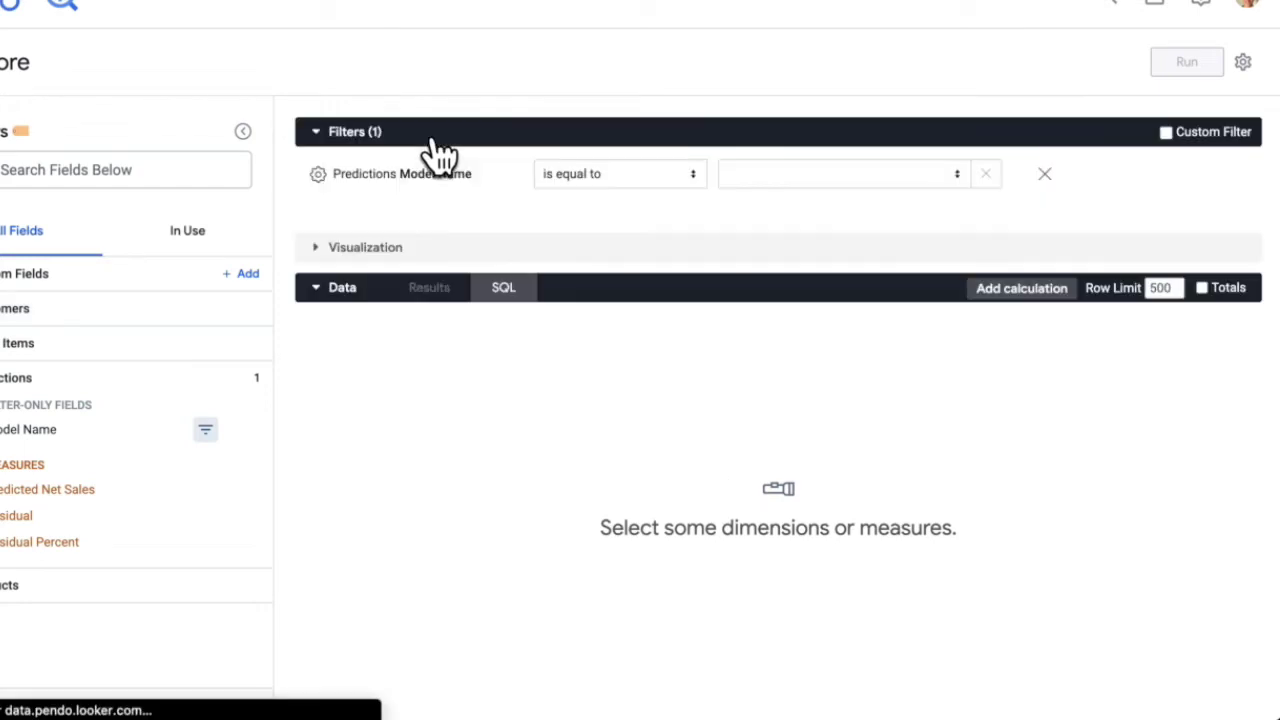
pyautogui.click(814, 190)
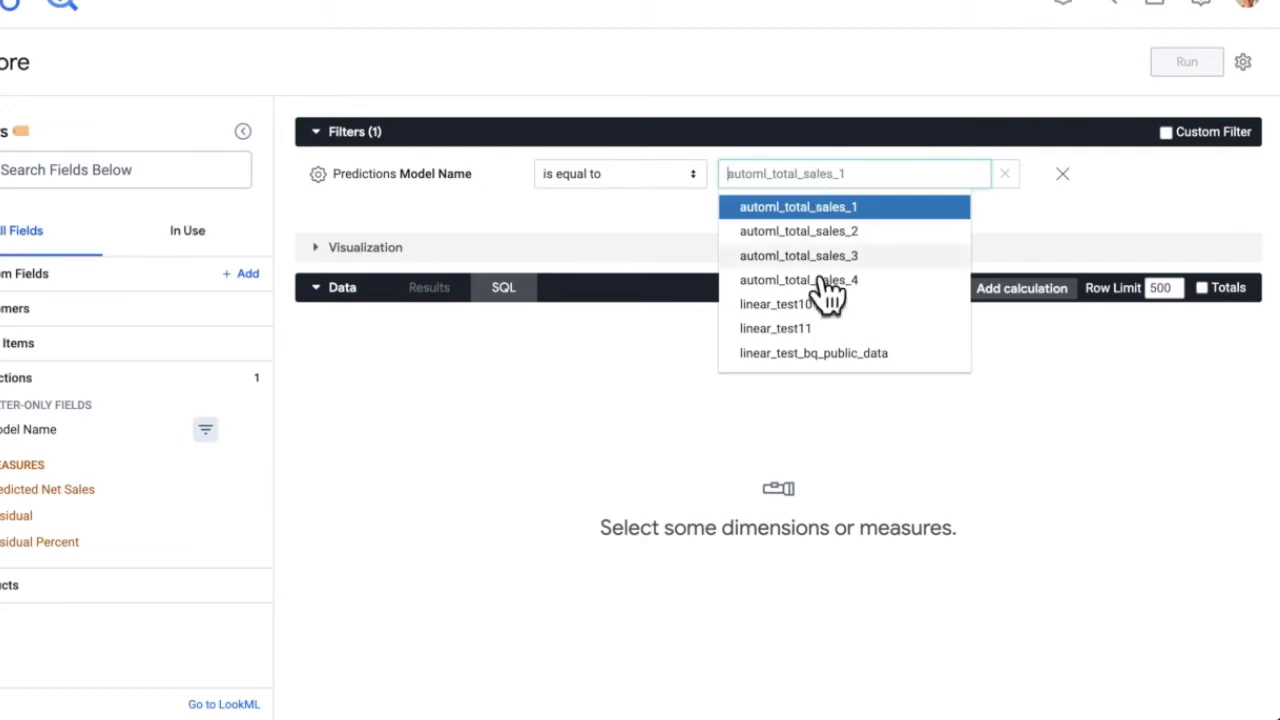
pyautogui.click(815, 354)
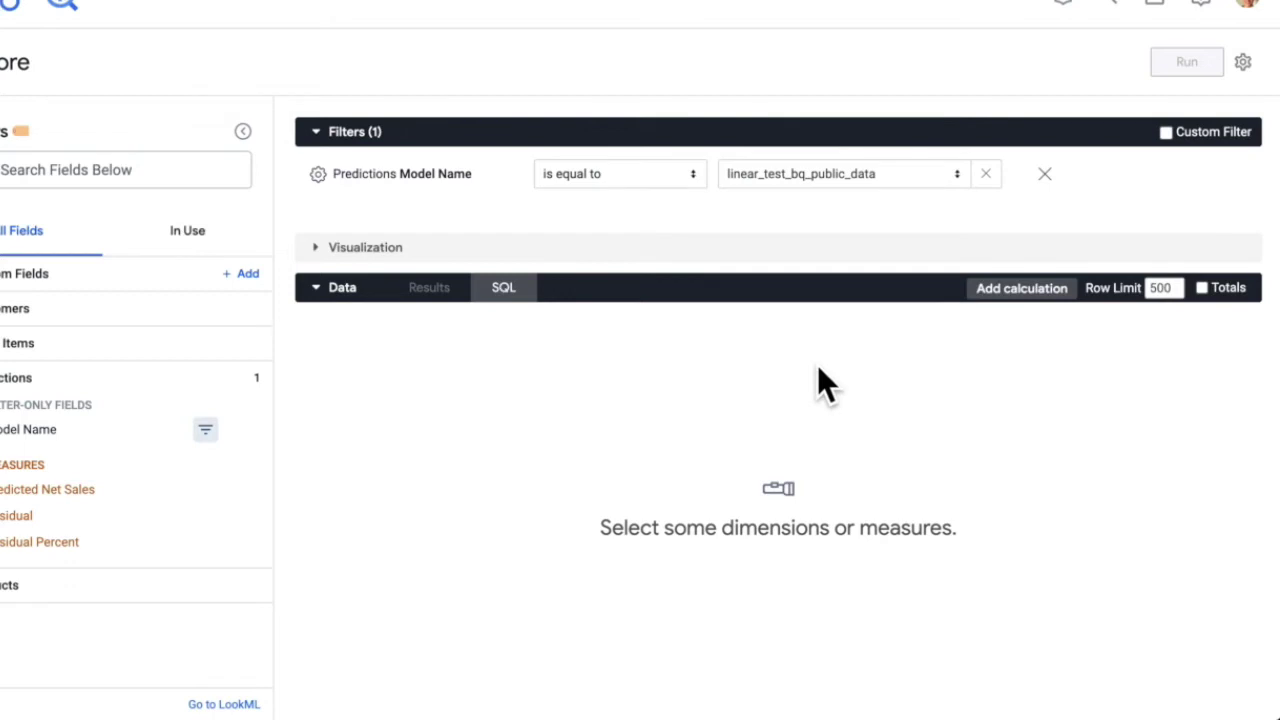
# Add a Customers Registered Date filter set to the past 1 complete days
pyautogui.click(8, 310)
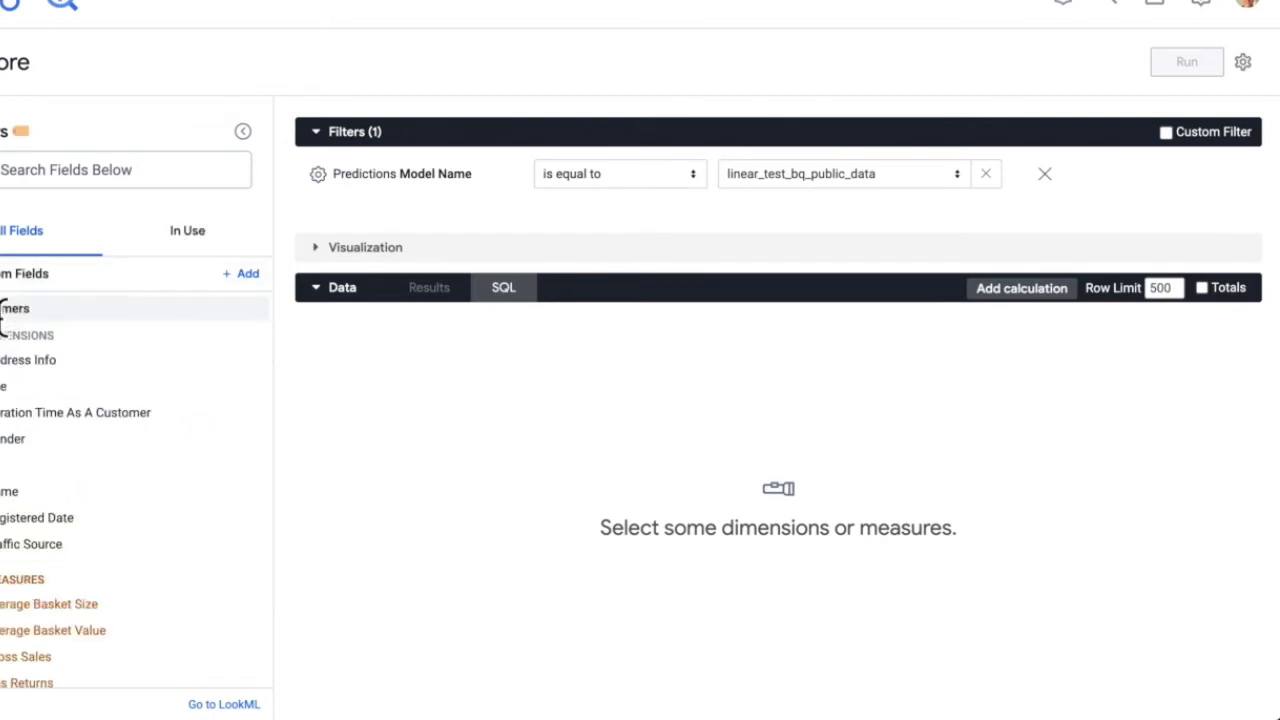
pyautogui.click(35, 518)
pyautogui.click(205, 544)
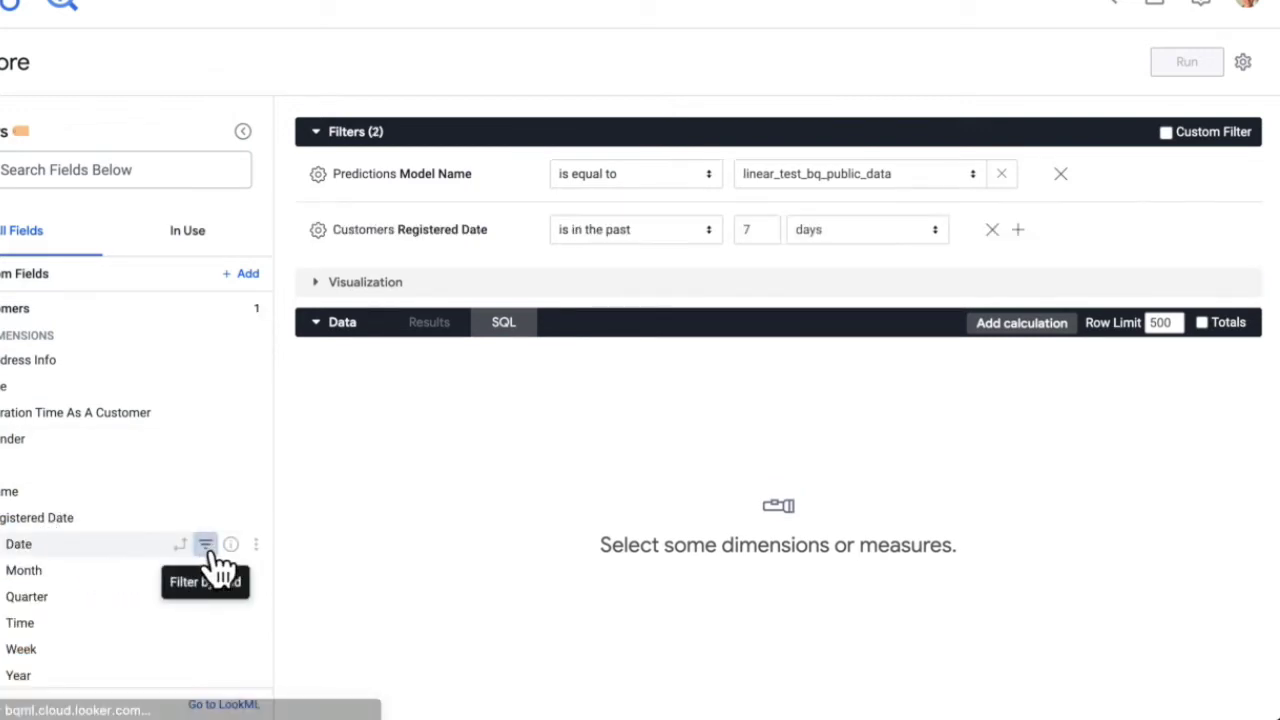
pyautogui.click(745, 238)
pyautogui.write('1')
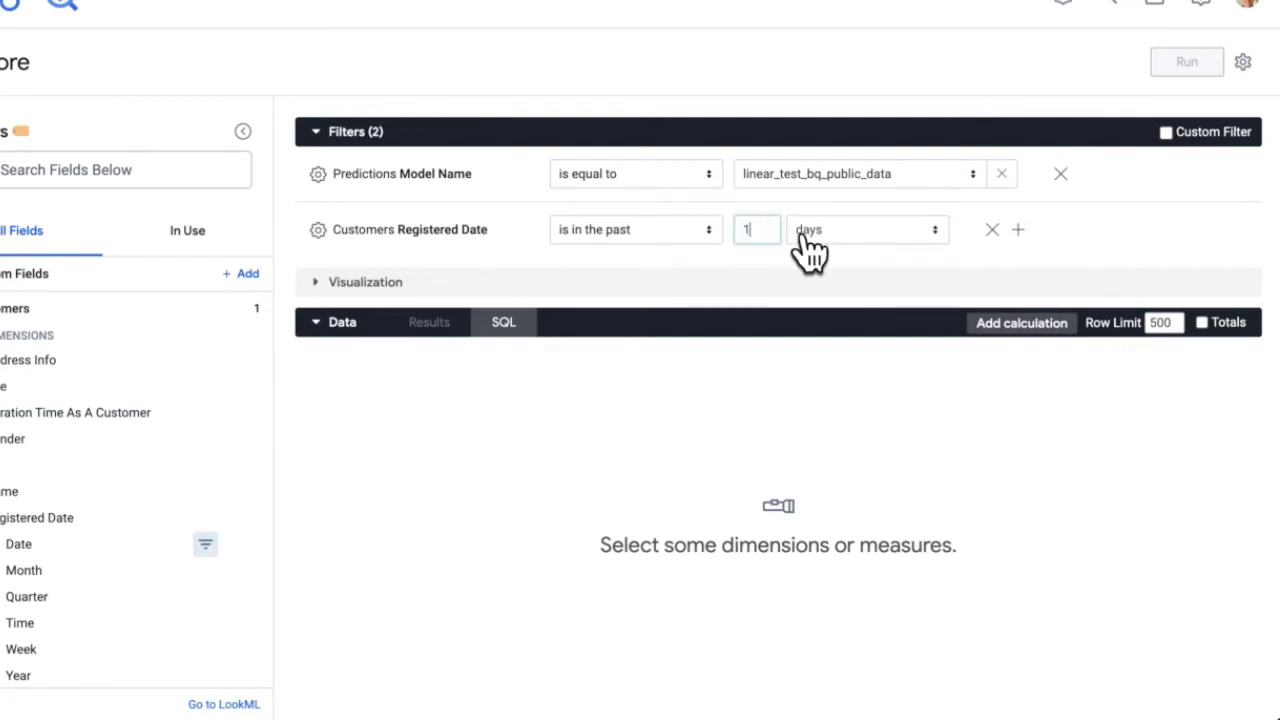
pyautogui.click(818, 235)
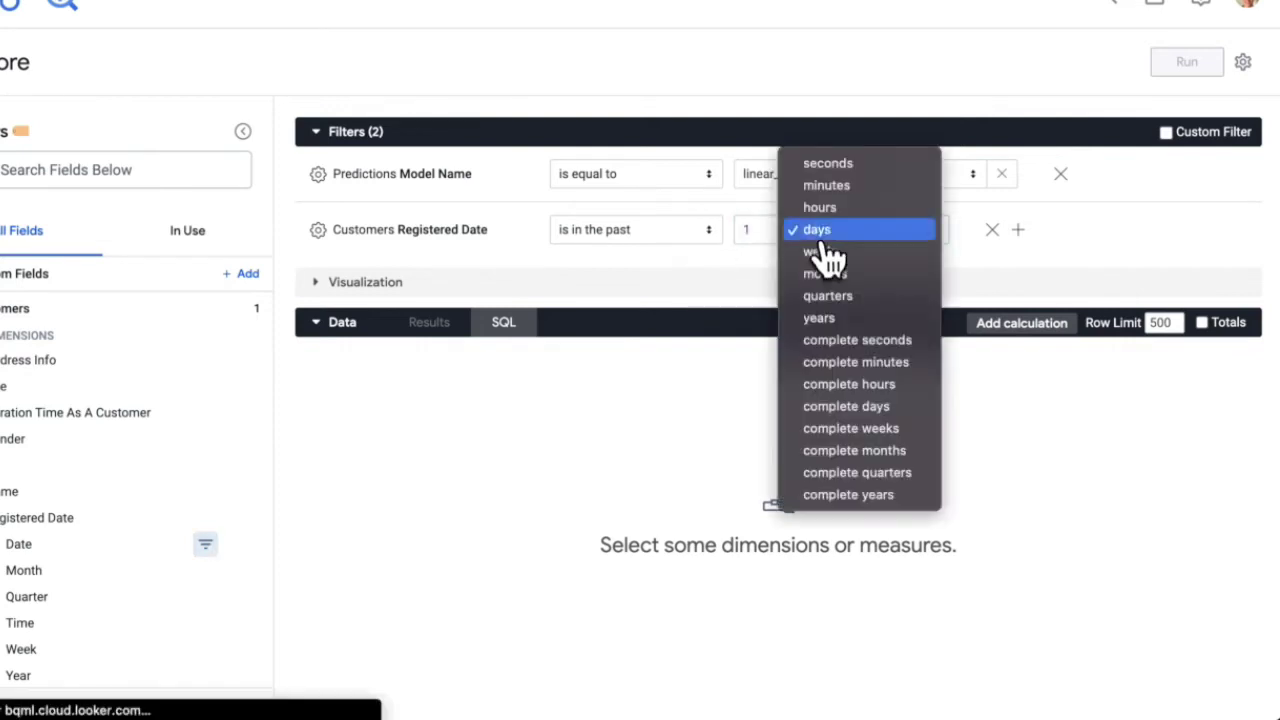
pyautogui.click(920, 407)
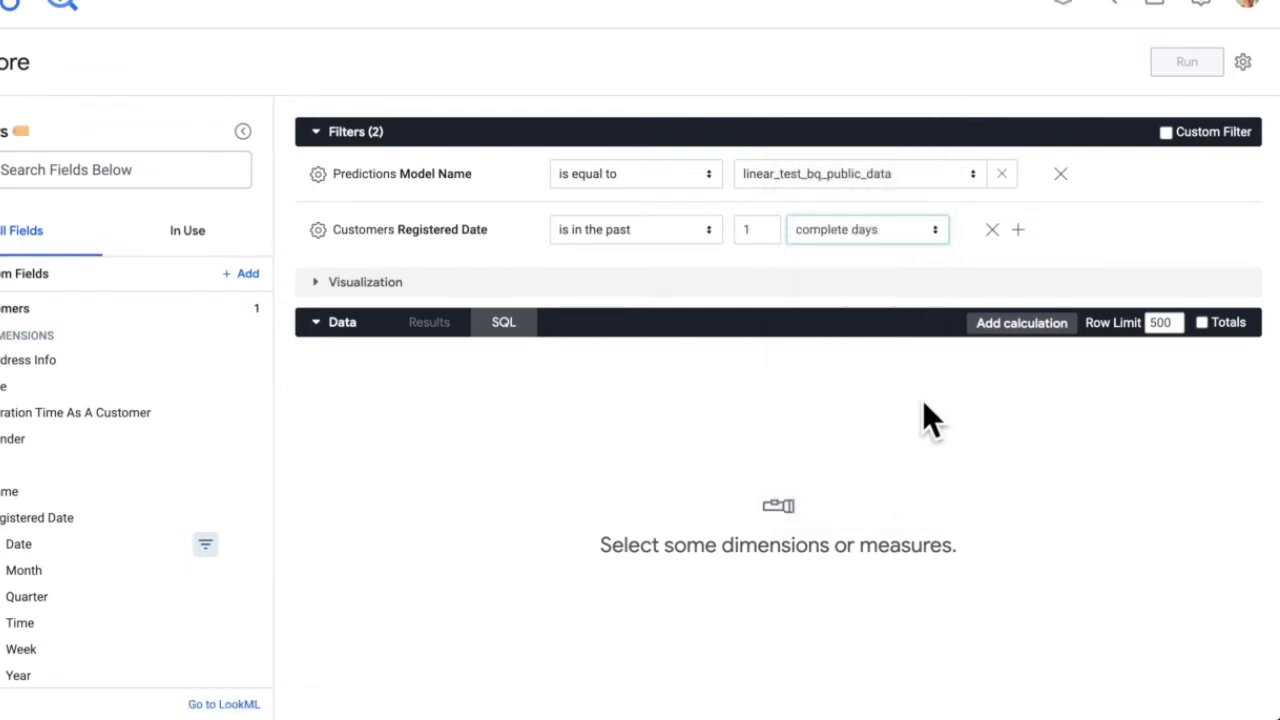
# Add Customers ID and Predicted Net Sales fields, then run the query from the Results tab
pyautogui.click(57, 461)
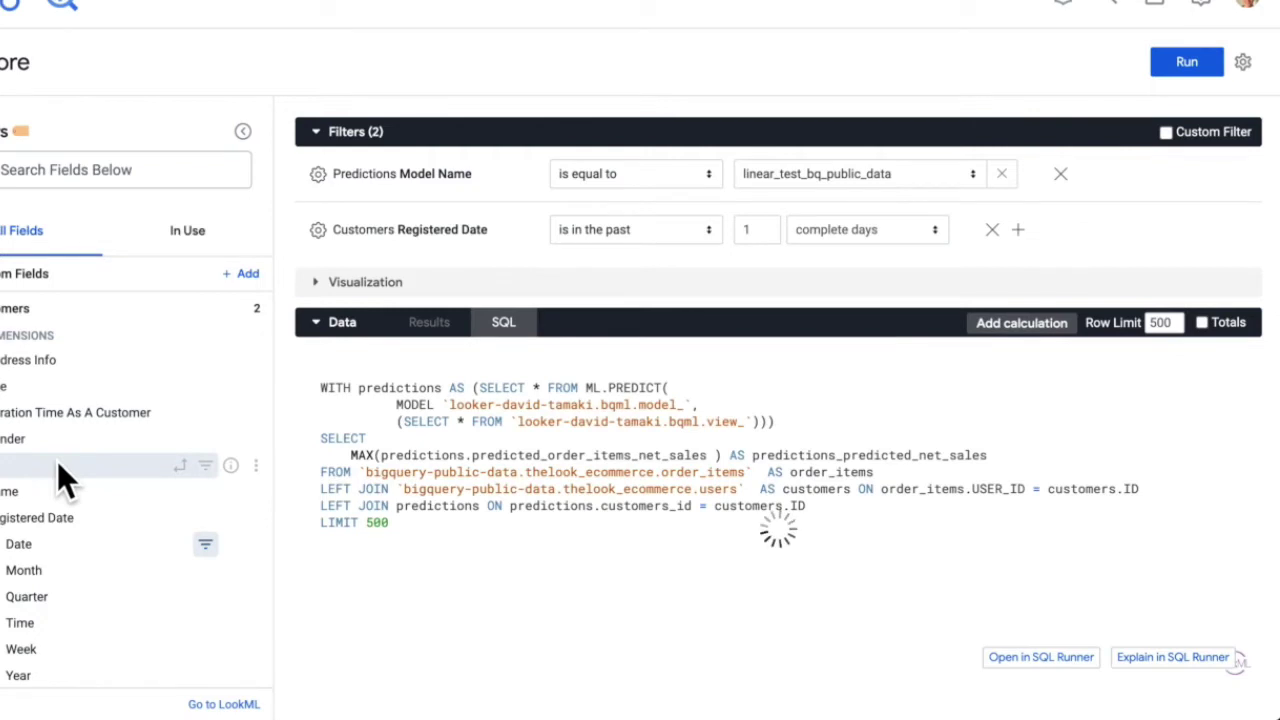
pyautogui.scroll(-2, 57, 461)
pyautogui.scroll(-5, 57, 465)
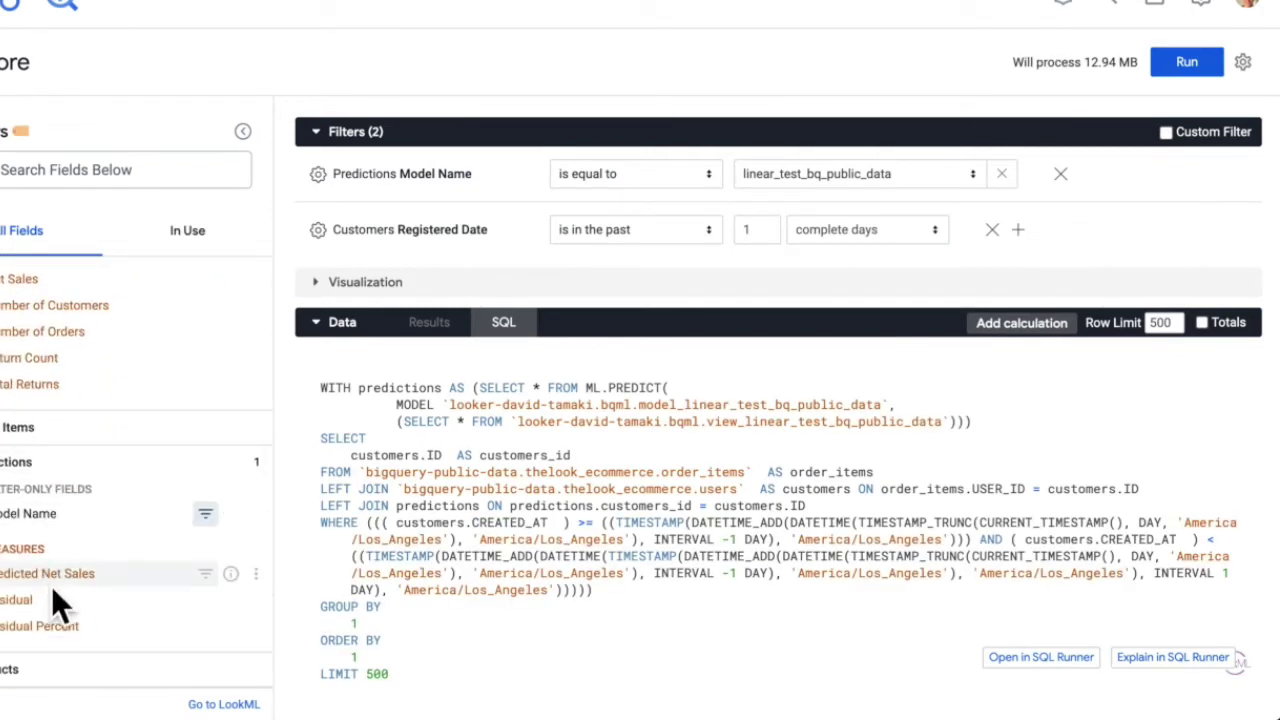
pyautogui.click(52, 585)
pyautogui.click(438, 328)
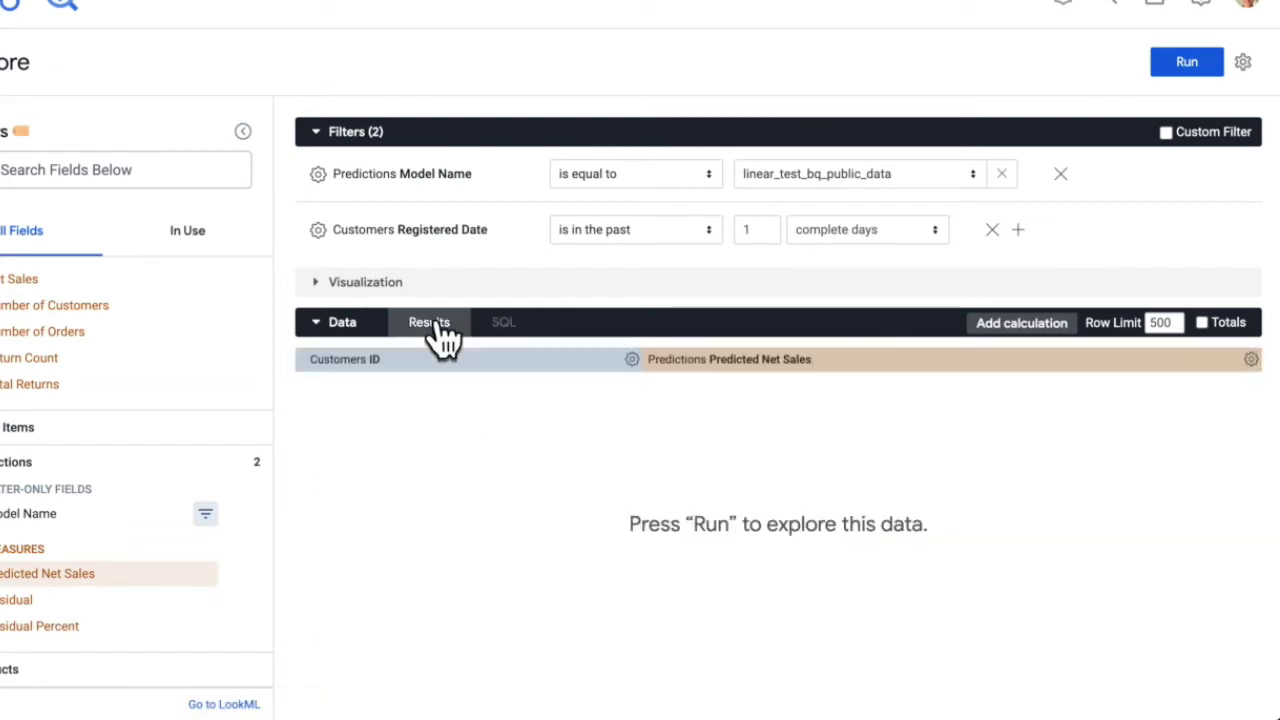
pyautogui.click(1190, 62)
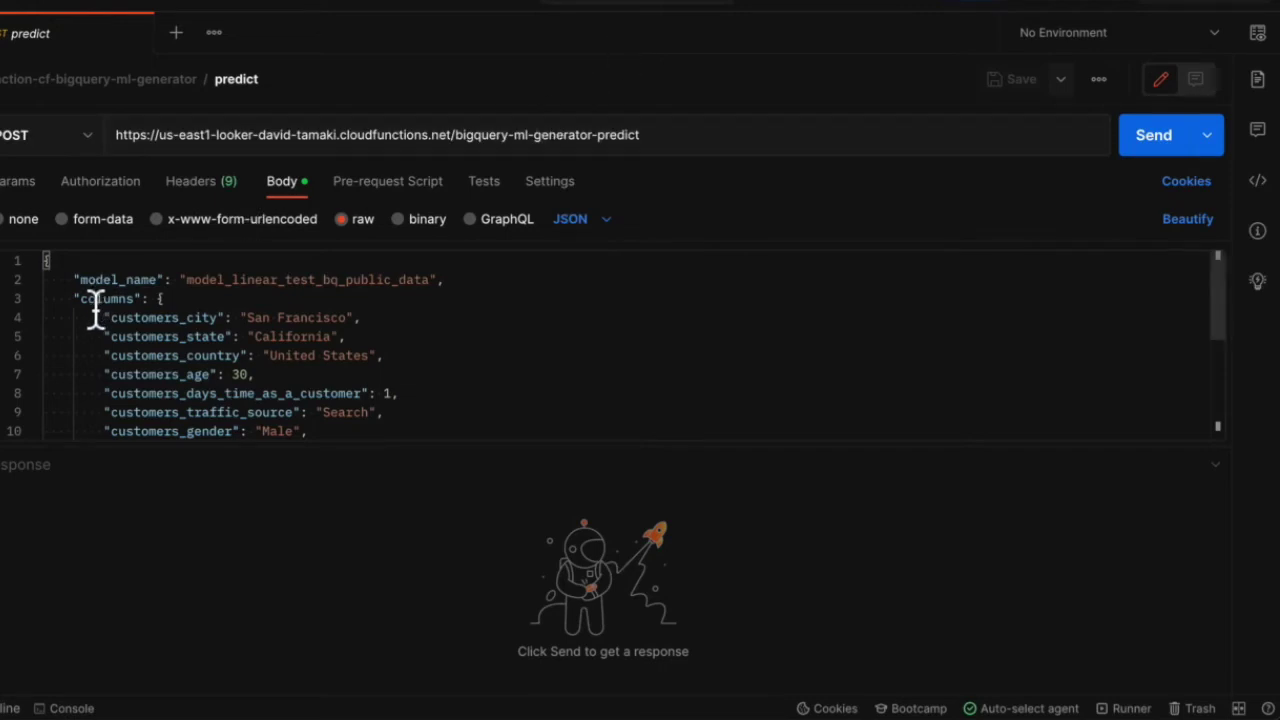
# Send the model_linear_test_bq_public_data predict request and highlight predicted_order_items_net_sales in the response
pyautogui.doubleClick(255, 280)
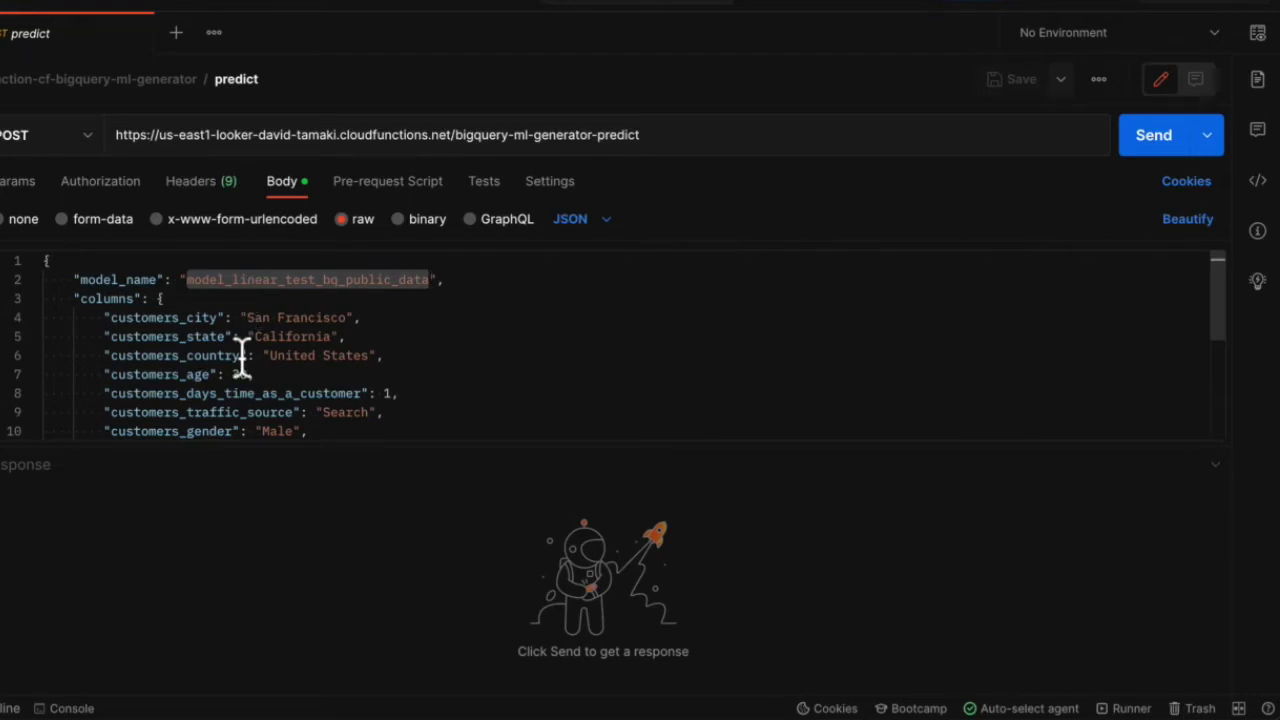
pyautogui.scroll(-2, 242, 365)
pyautogui.scroll(2, 242, 365)
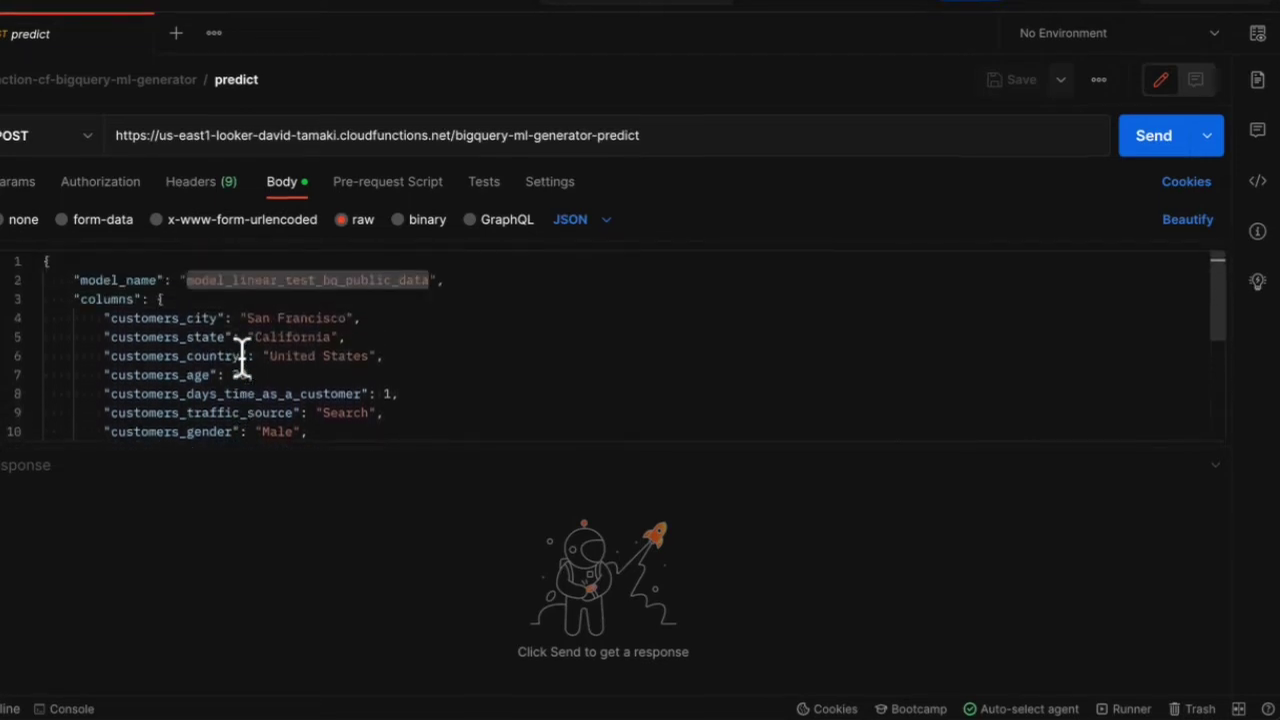
pyautogui.click(1142, 150)
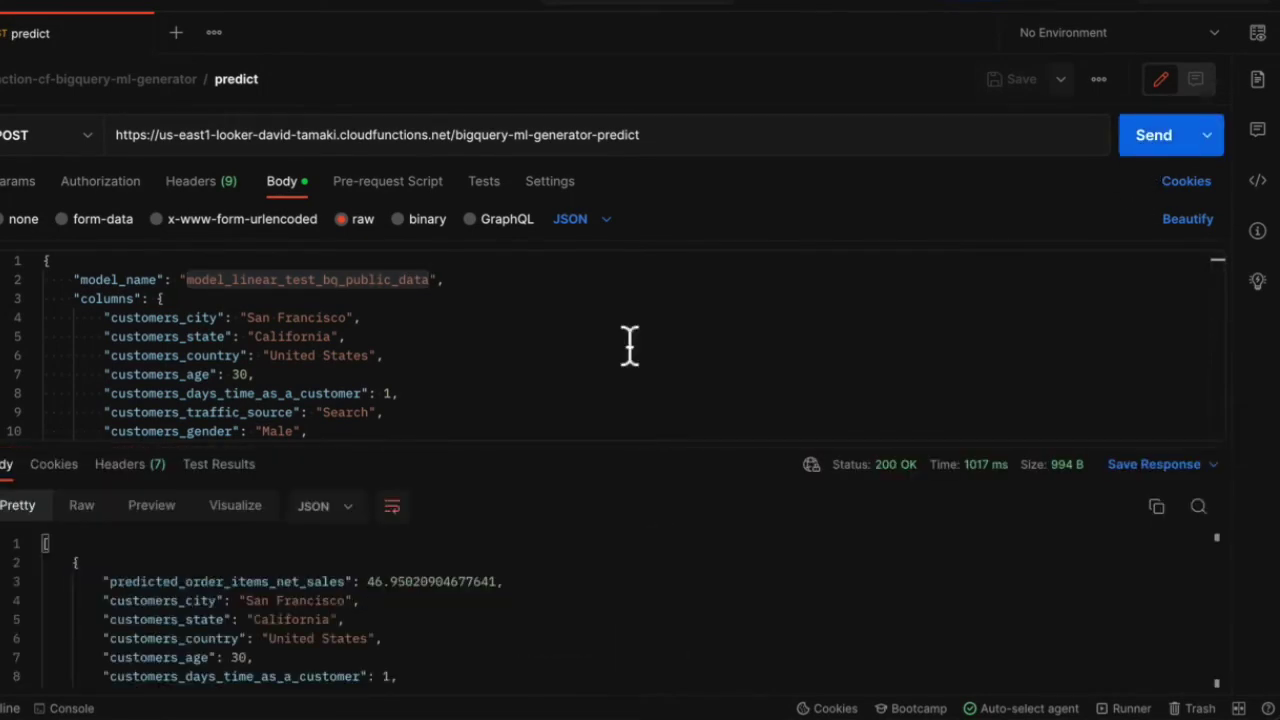
pyautogui.doubleClick(190, 586)
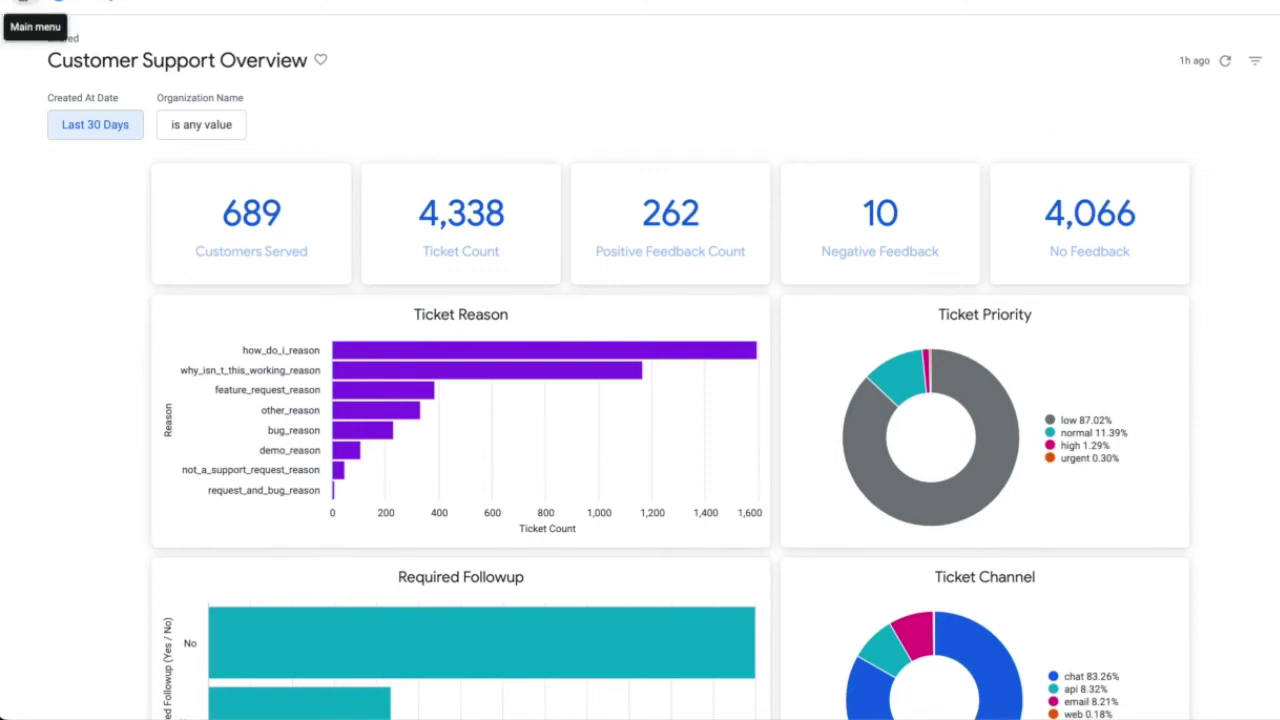
# Open the main menu over the Customer Support Overview dashboard to list the applications
pyautogui.click(22, 3)
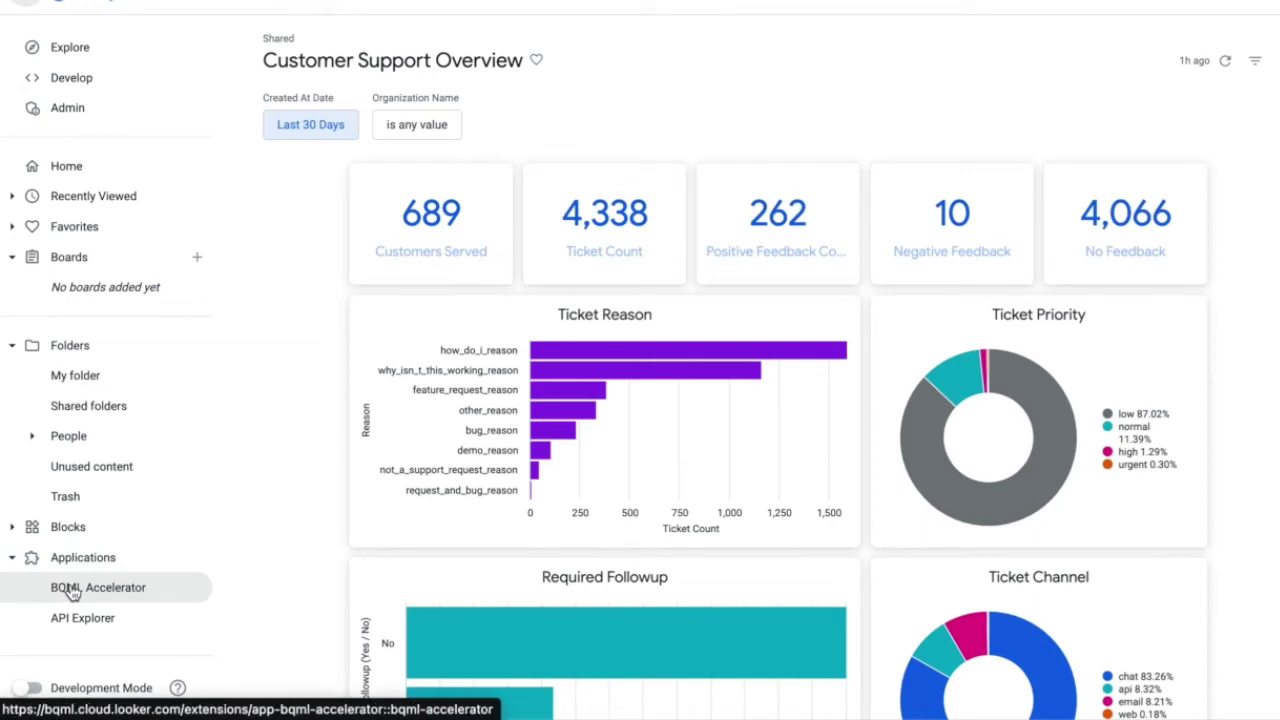
# Launch BQML Accelerator and open the Predict Customer Satisfaction Score classification model from My Models
pyautogui.click(70, 592)
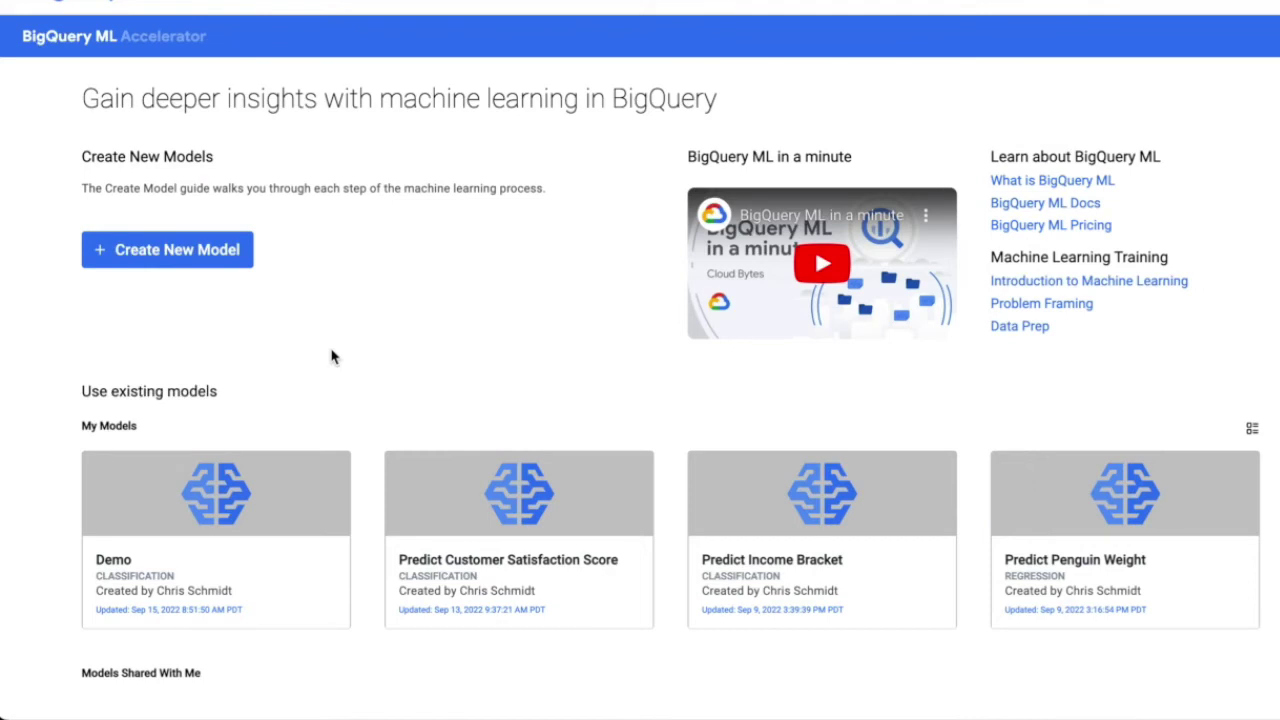
pyautogui.scroll(-2, 333, 357)
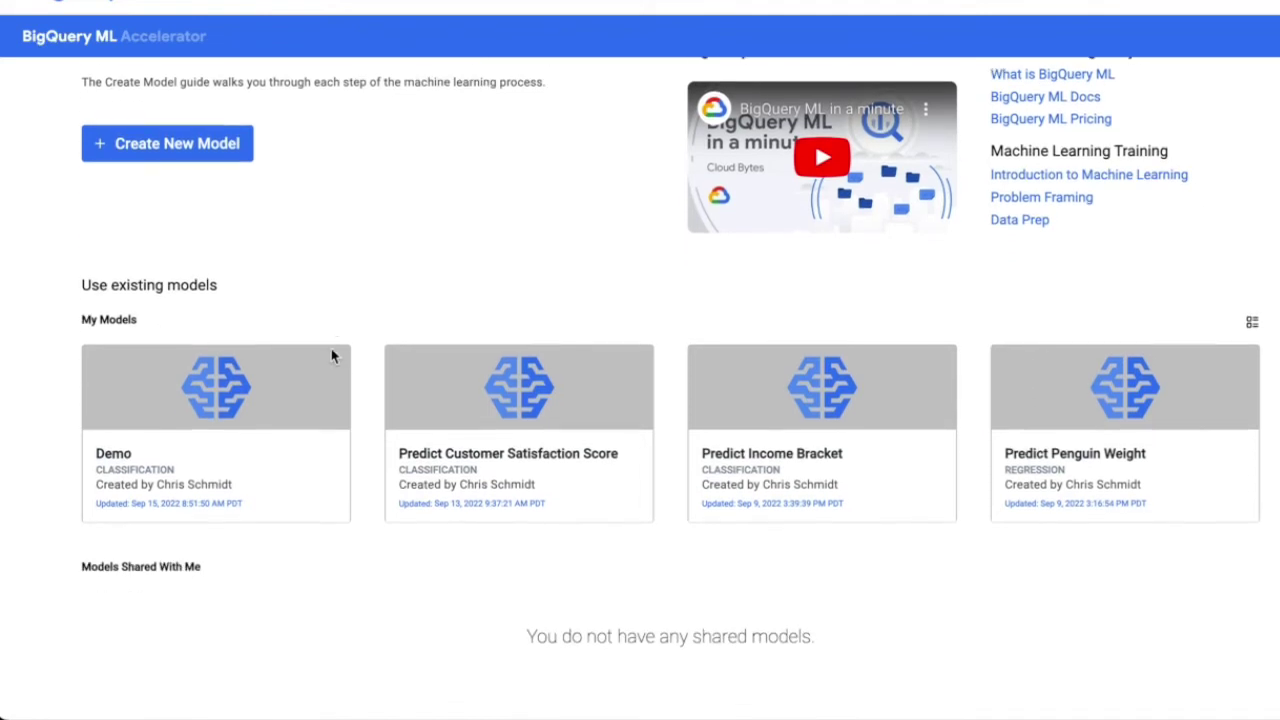
pyautogui.scroll(-1, 372, 491)
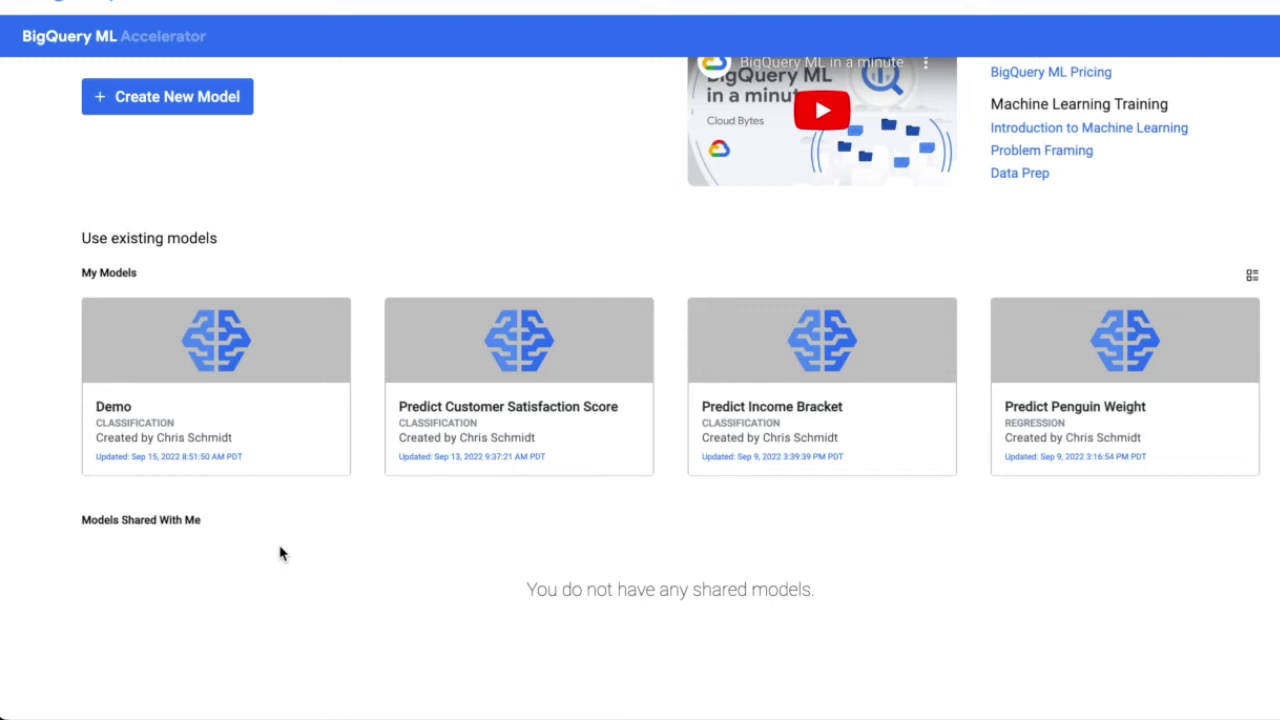
pyautogui.scroll(1, 280, 553)
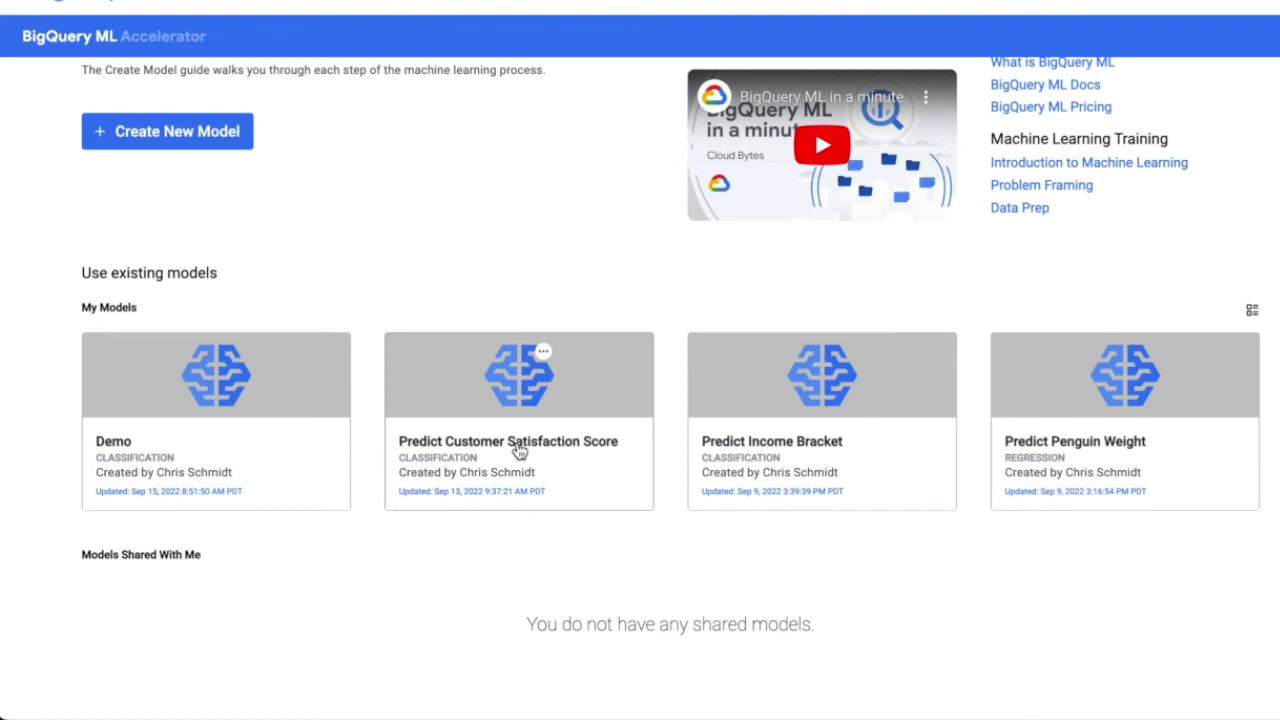
pyautogui.click(519, 452)
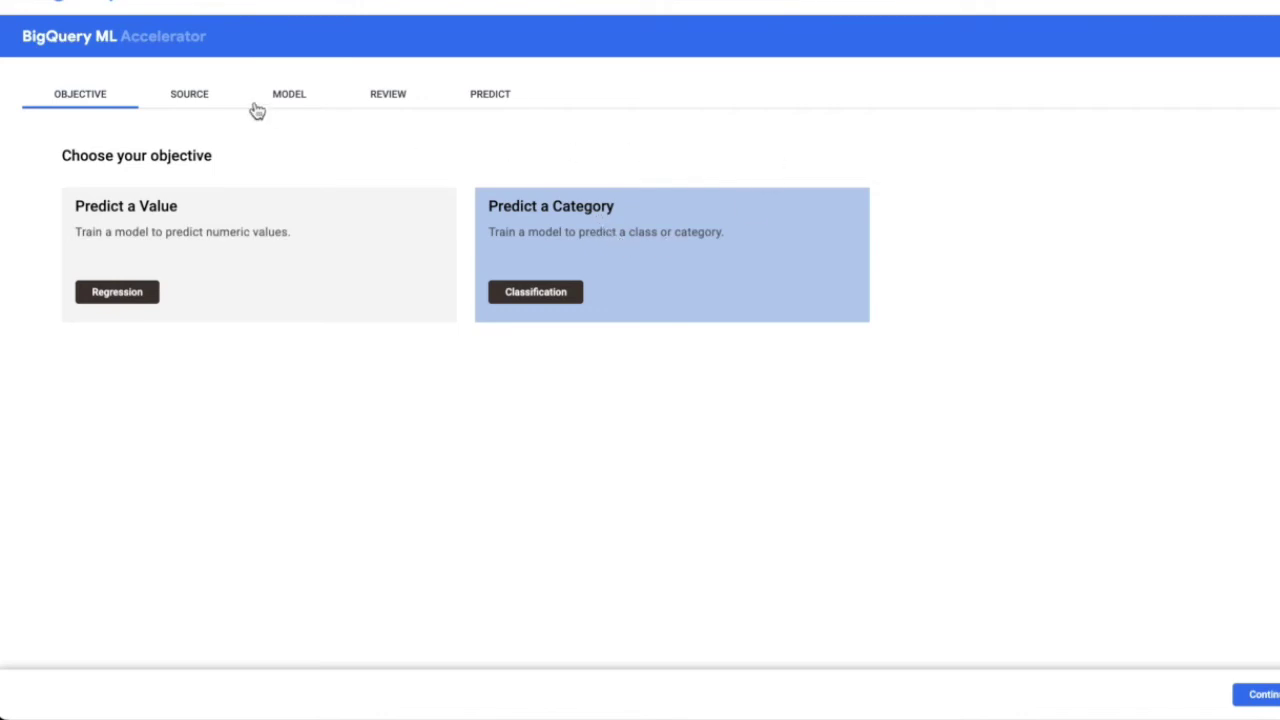
# Switch to the source step showing Zendesk Tickets as the input data
pyautogui.click(181, 93)
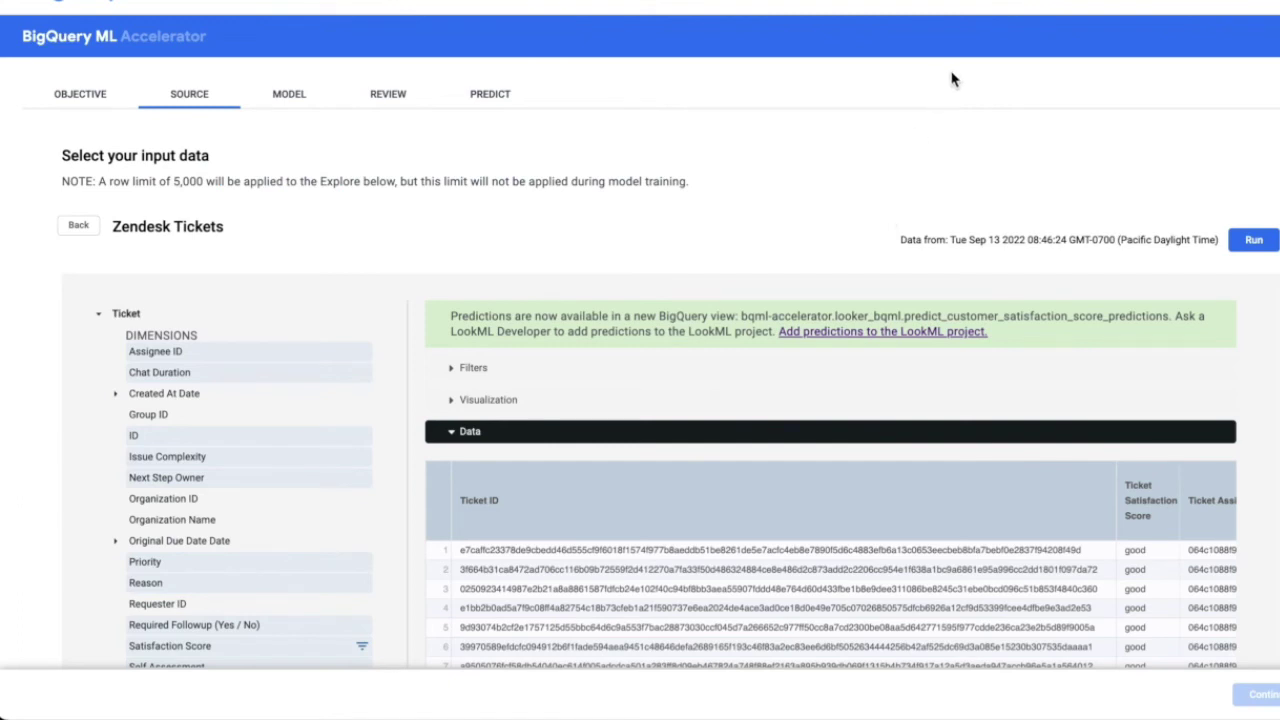
# Look over the Zendesk Tickets rows, then go to the model step targeting Ticket Satisfaction Score
pyautogui.scroll(-1, 652, 373)
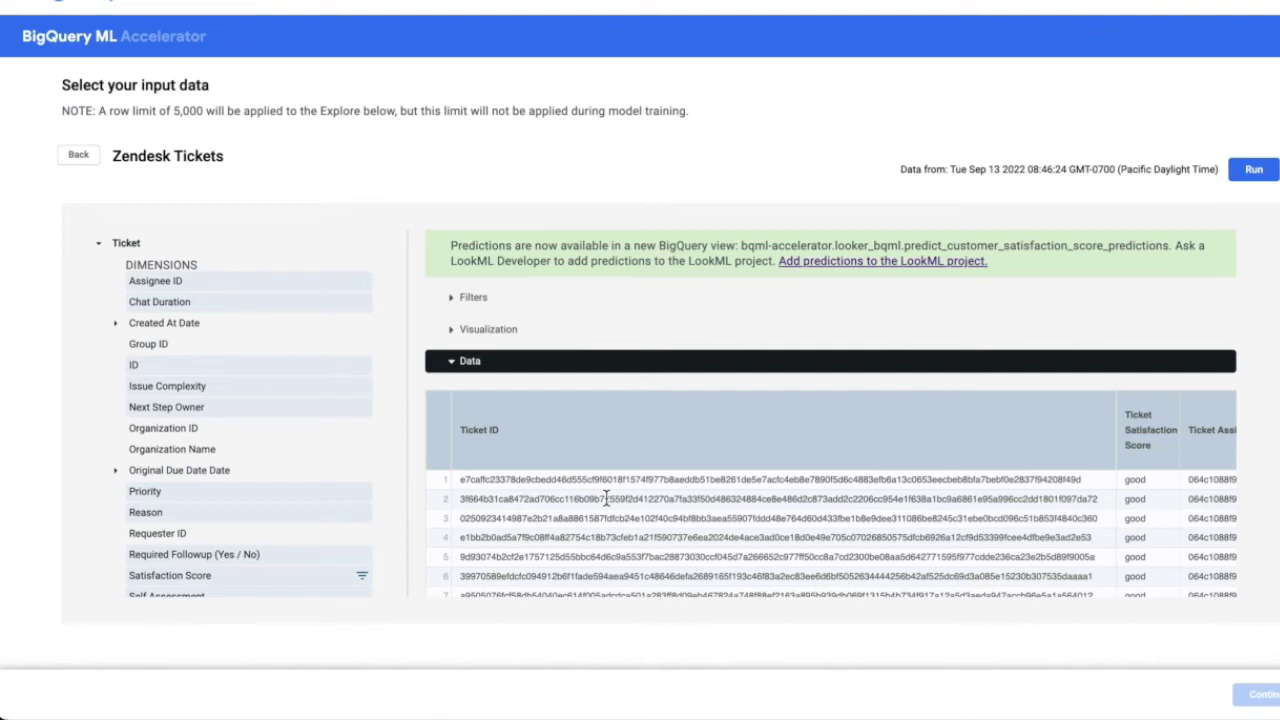
pyautogui.scroll(1, 605, 497)
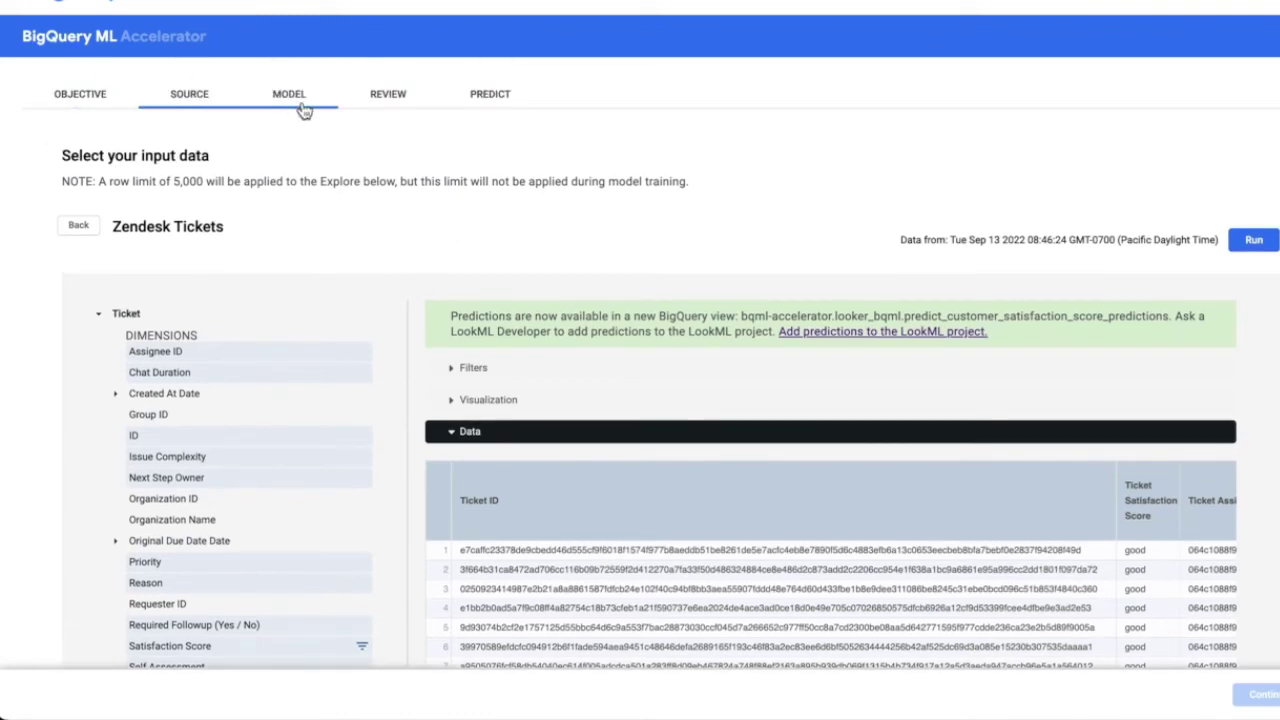
pyautogui.click(304, 110)
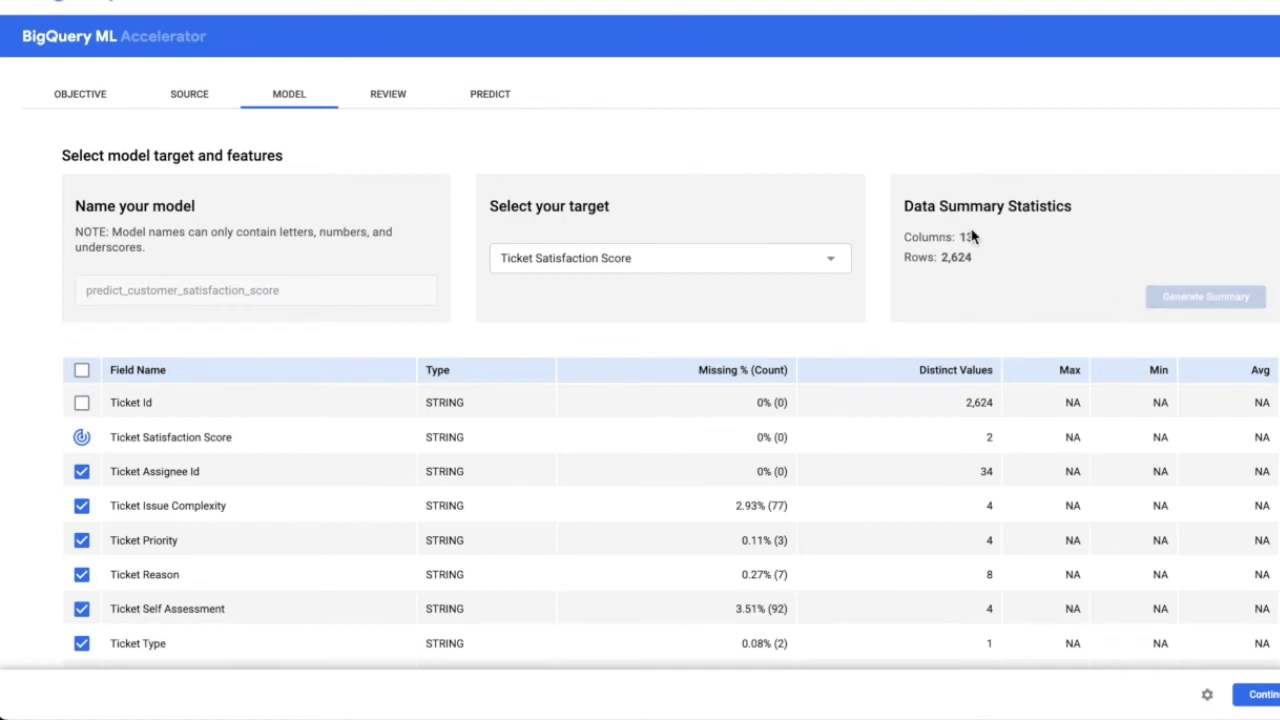
pyautogui.scroll(-1, 1116, 251)
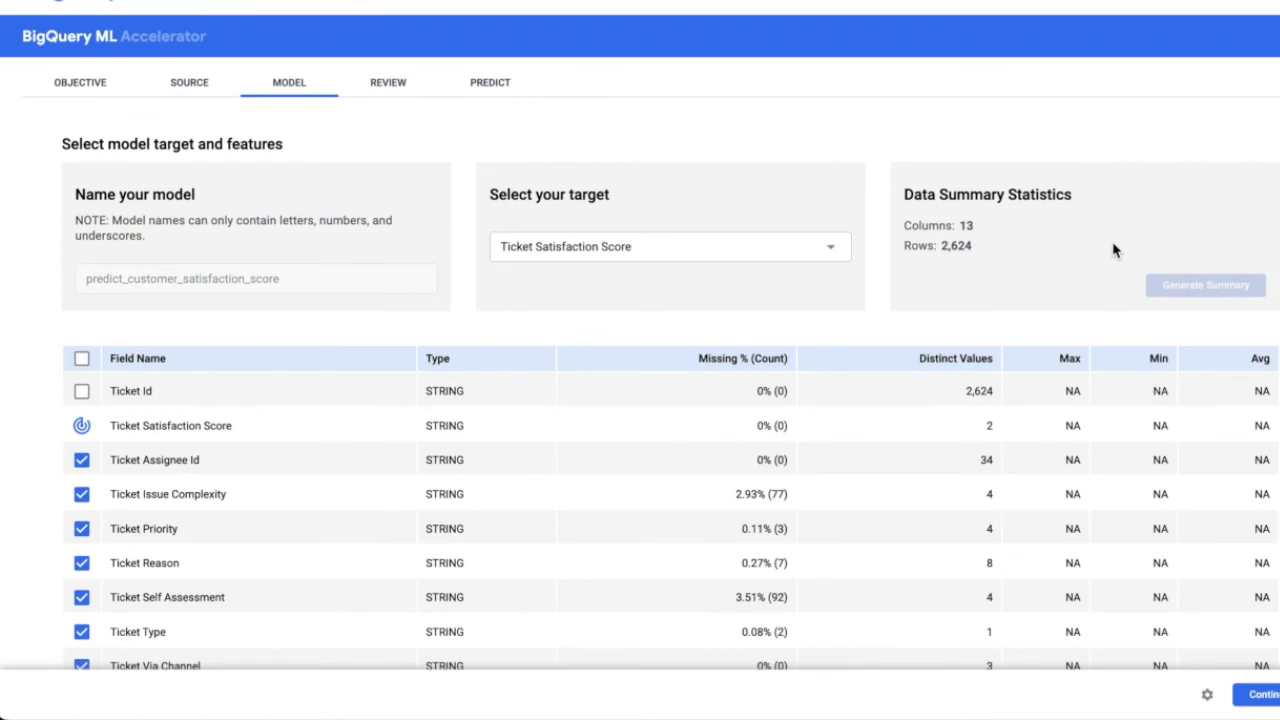
pyautogui.scroll(-1, 1116, 251)
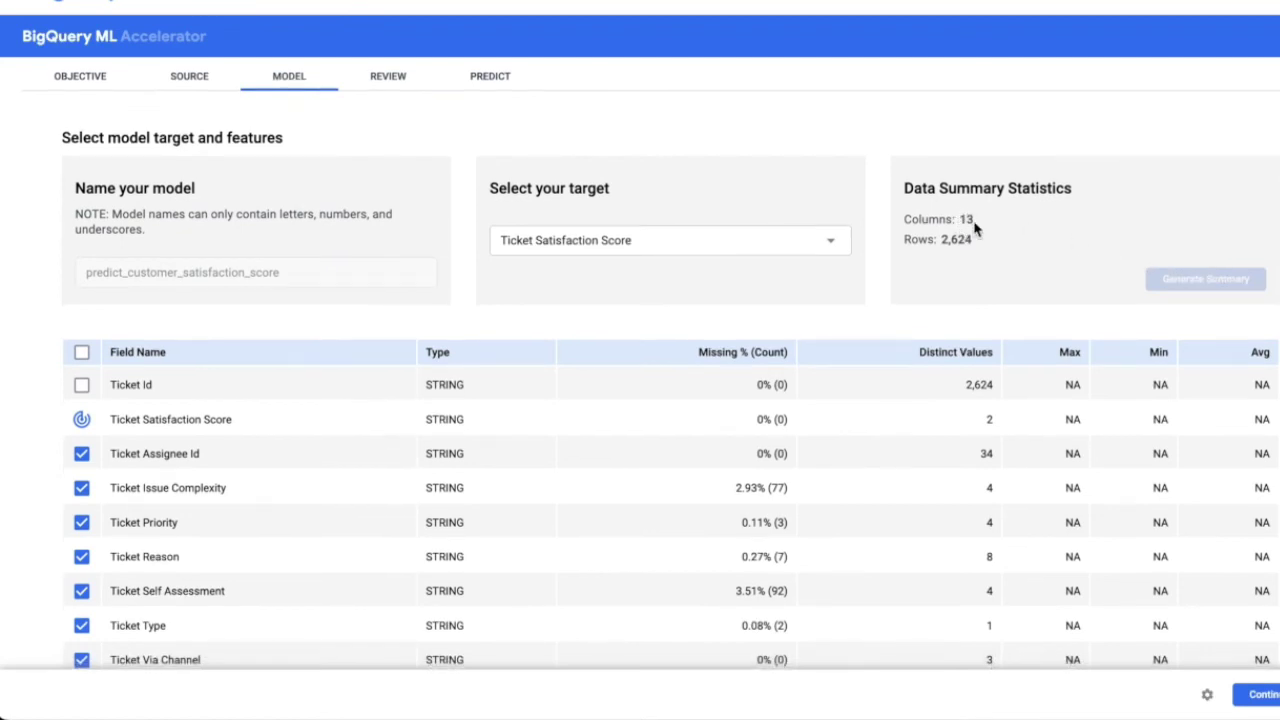
pyautogui.scroll(-5, 1006, 243)
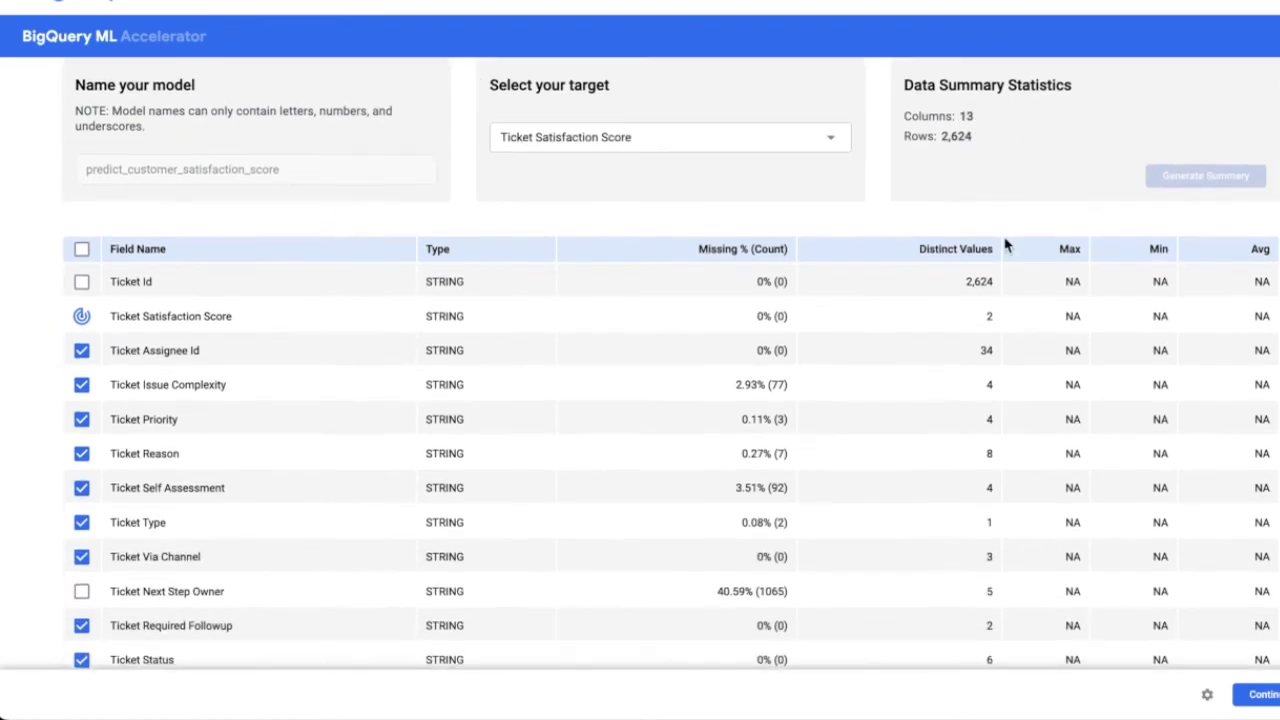
pyautogui.scroll(-2, 222, 378)
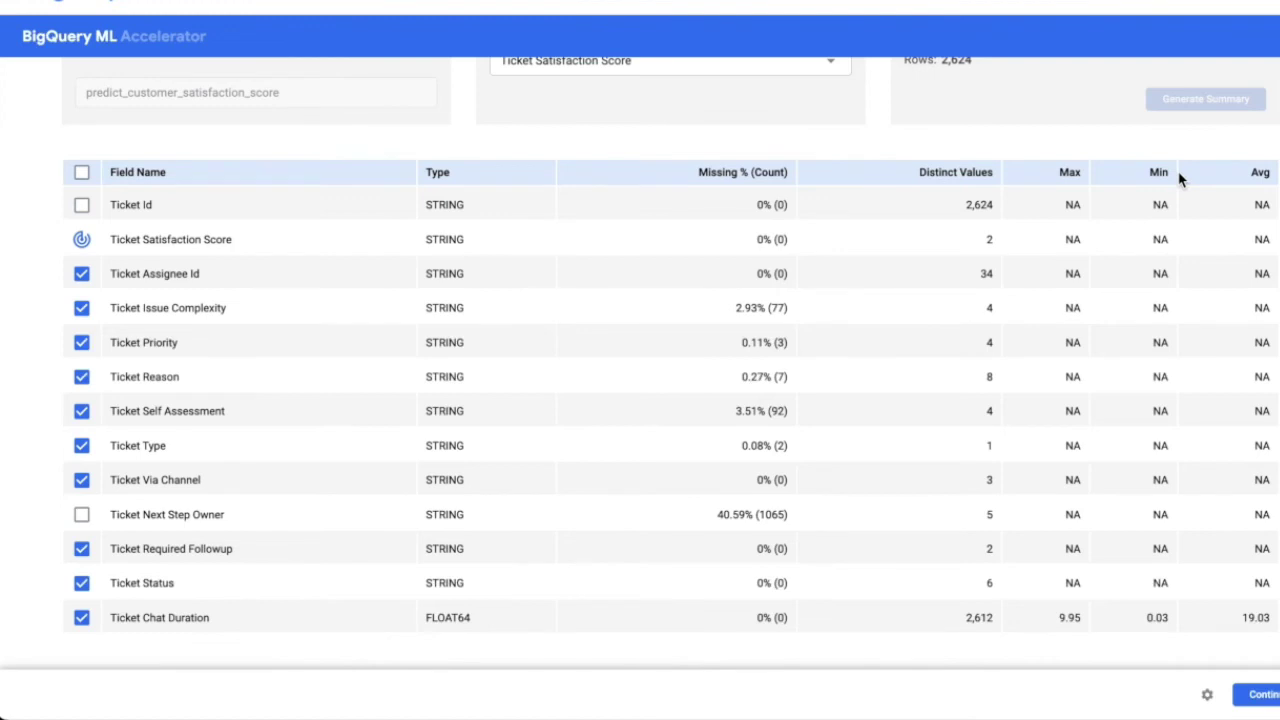
pyautogui.scroll(1, 942, 186)
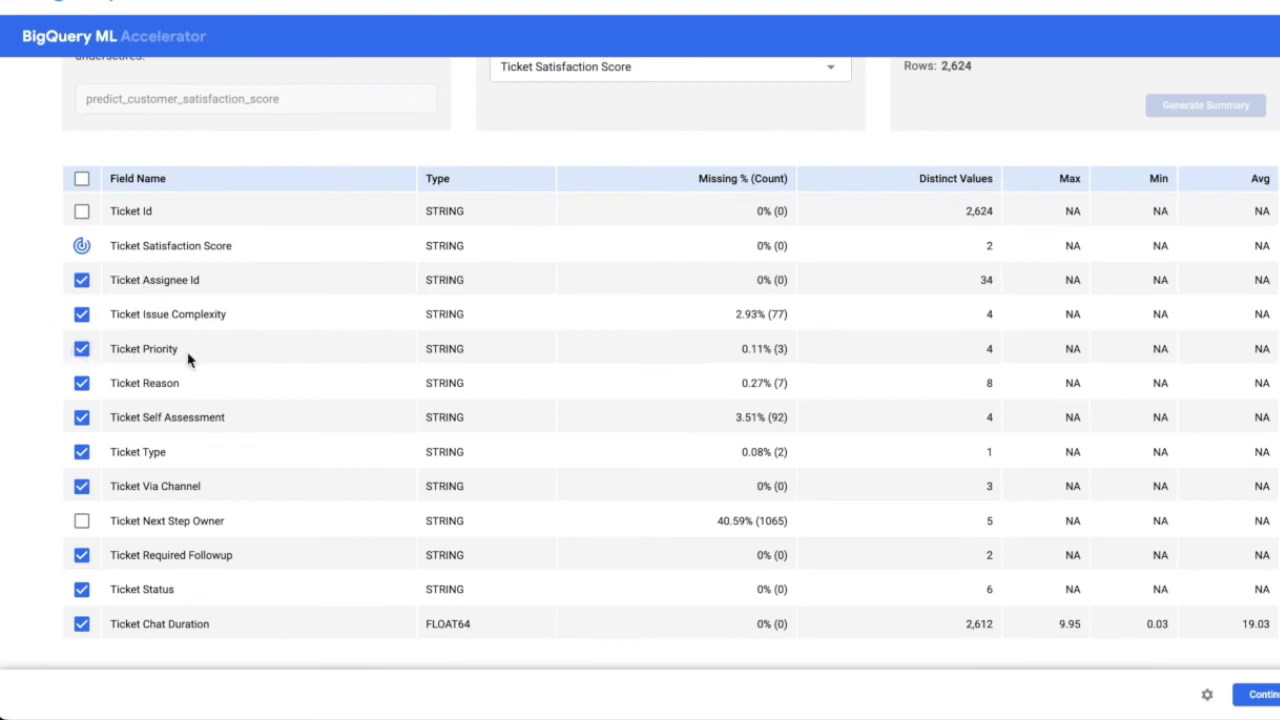
pyautogui.scroll(2, 230, 535)
pyautogui.scroll(3, 230, 535)
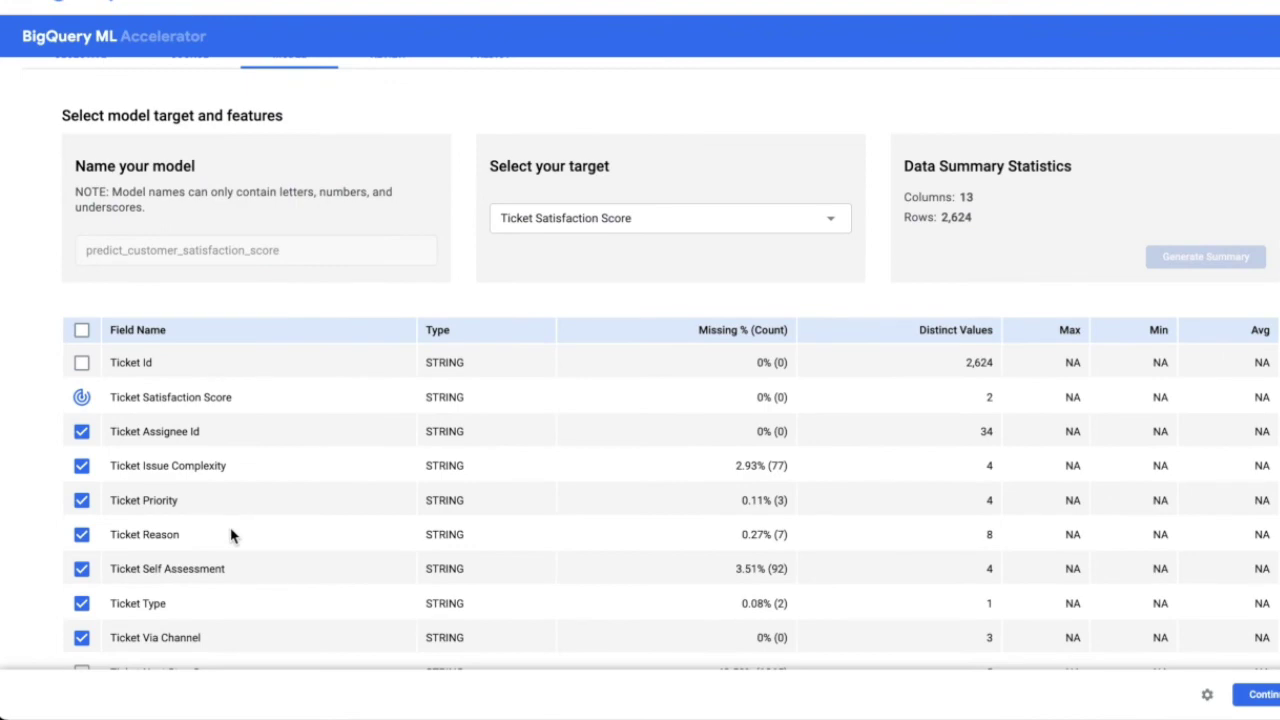
pyautogui.click(1207, 695)
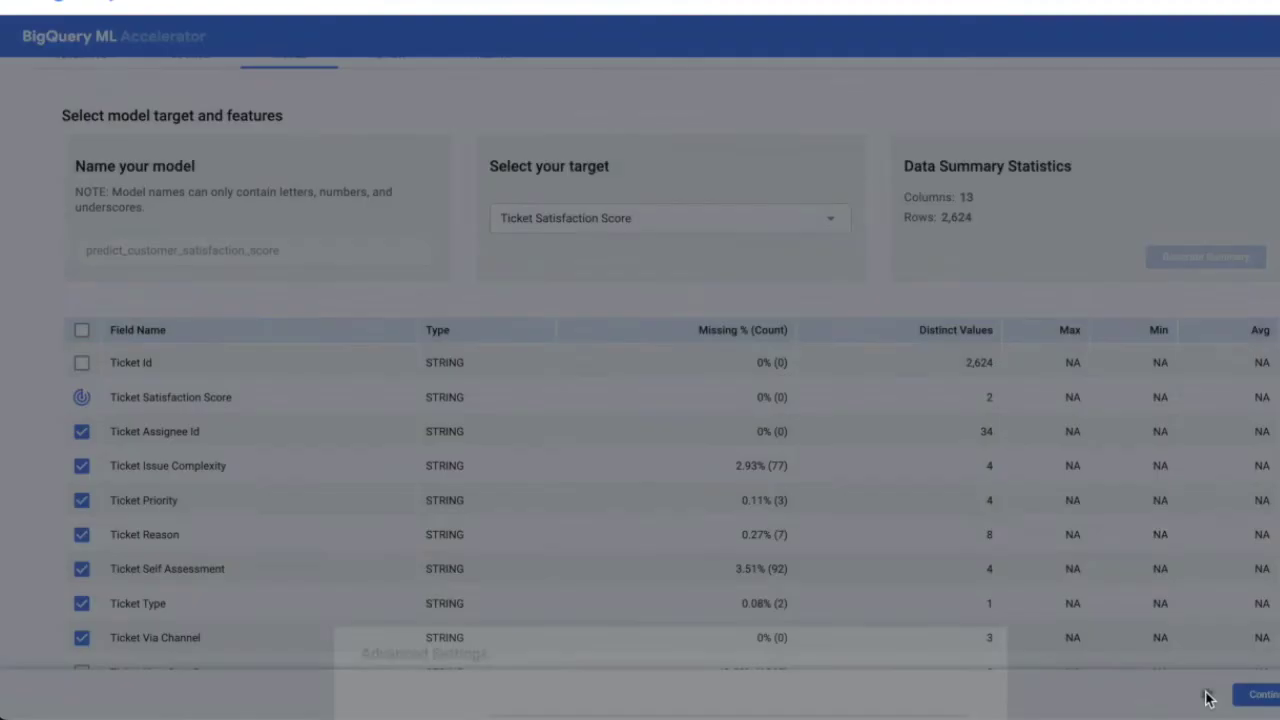
pyautogui.scroll(-1, 700, 290)
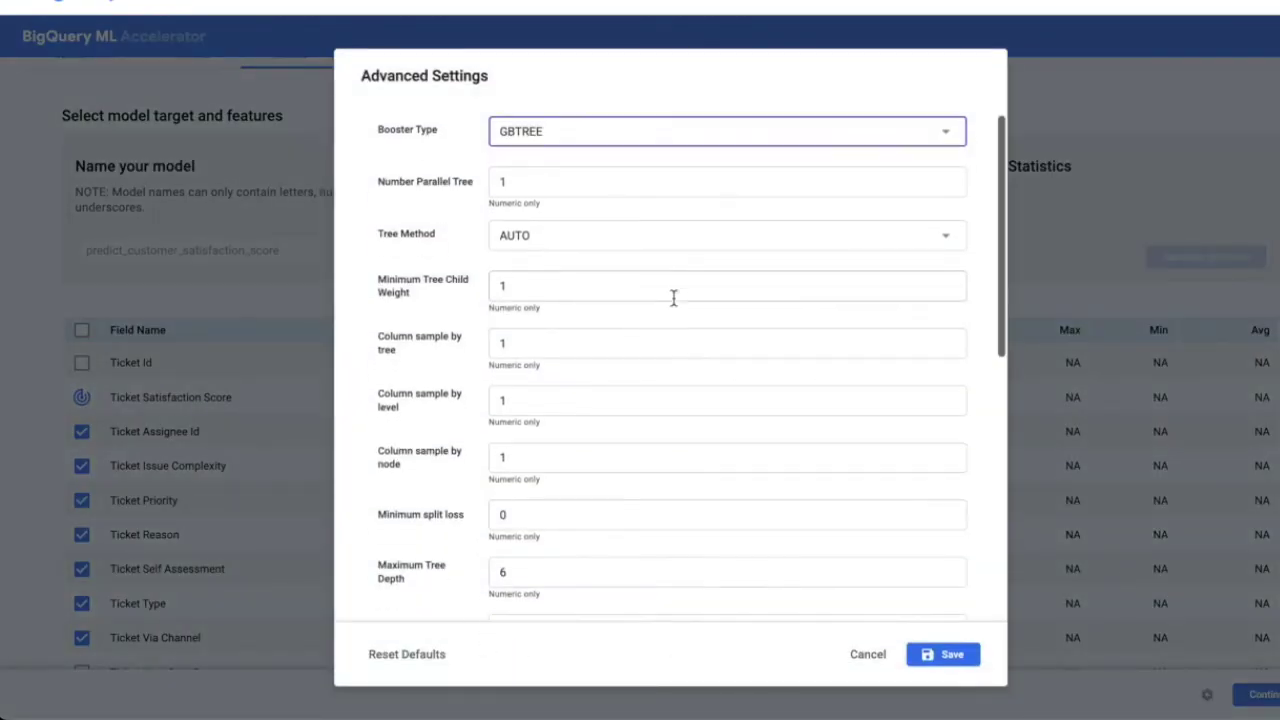
pyautogui.scroll(-6, 673, 298)
pyautogui.scroll(7, 673, 298)
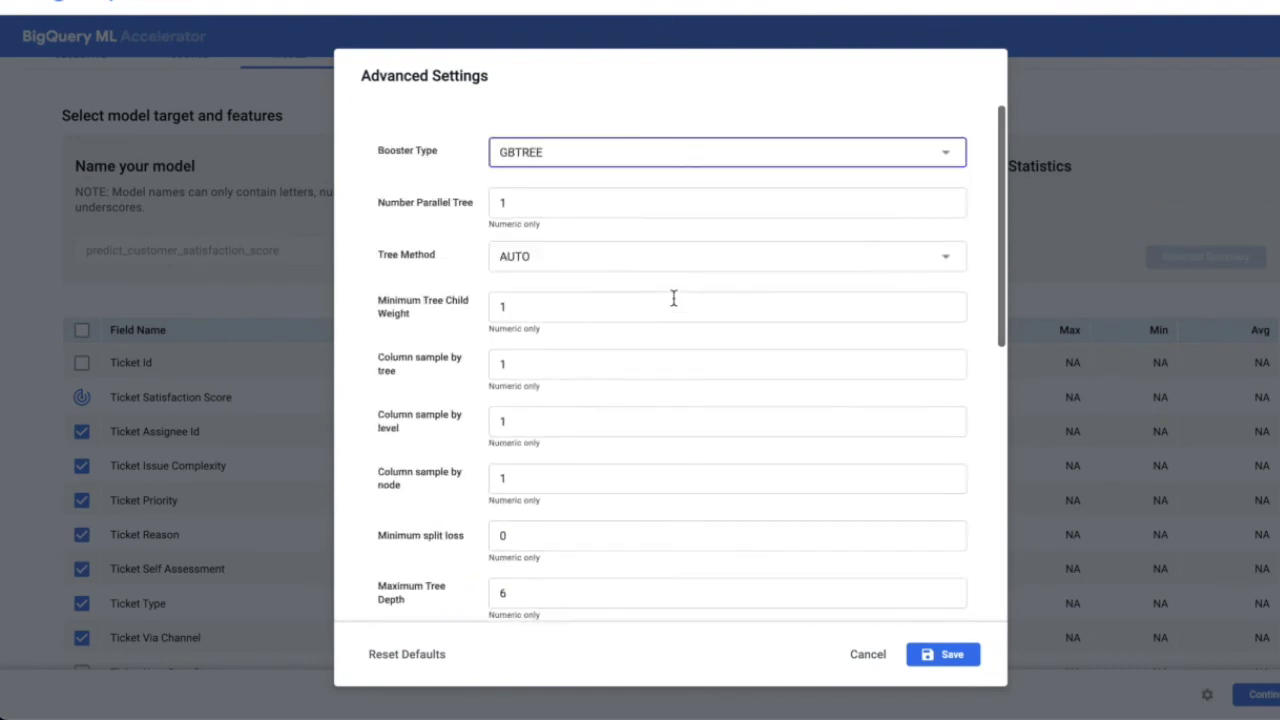
pyautogui.click(864, 662)
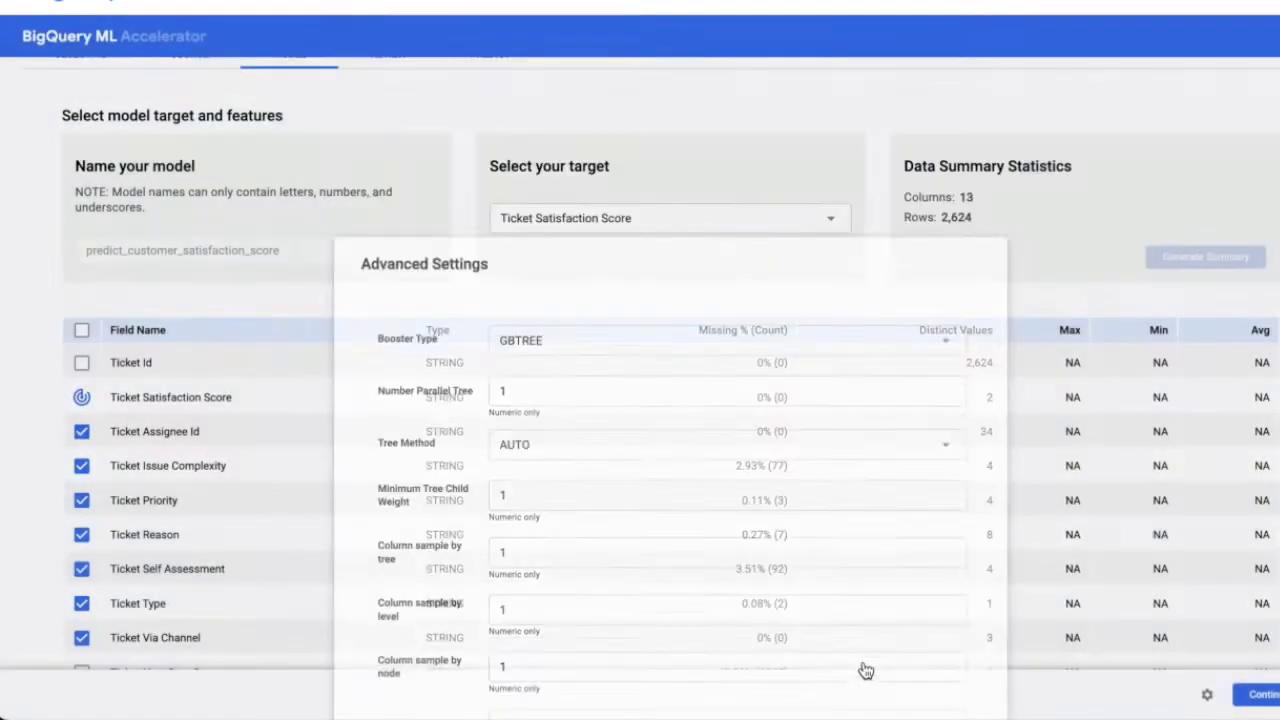
# Review the model's metrics, confusion matrix, ROC curve and feature importance, then proceed to predictions
pyautogui.scroll(1, 754, 286)
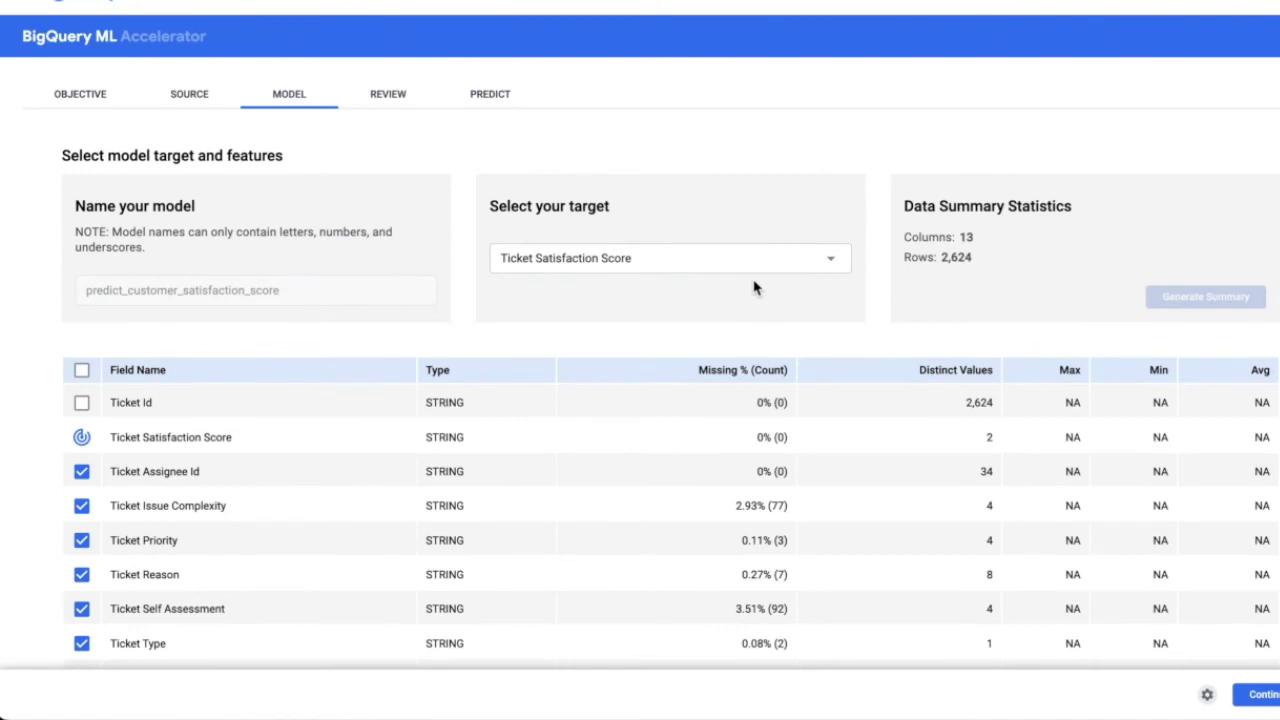
pyautogui.click(377, 95)
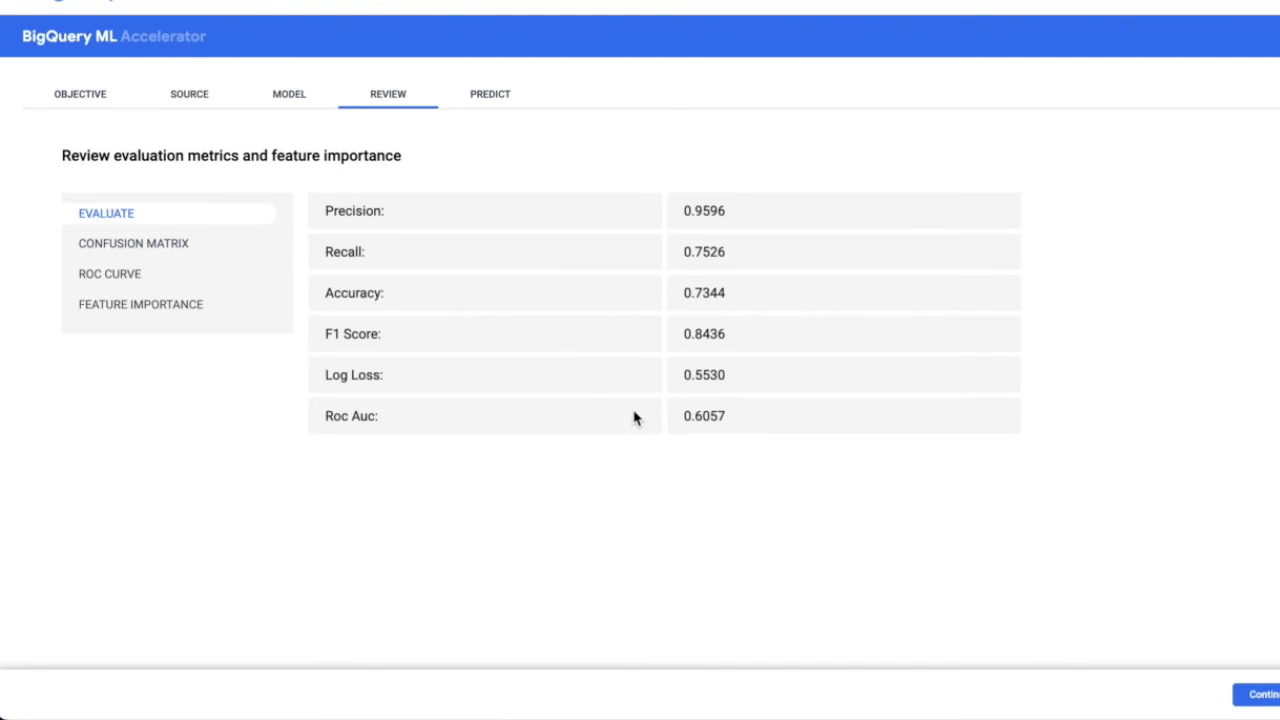
pyautogui.click(141, 248)
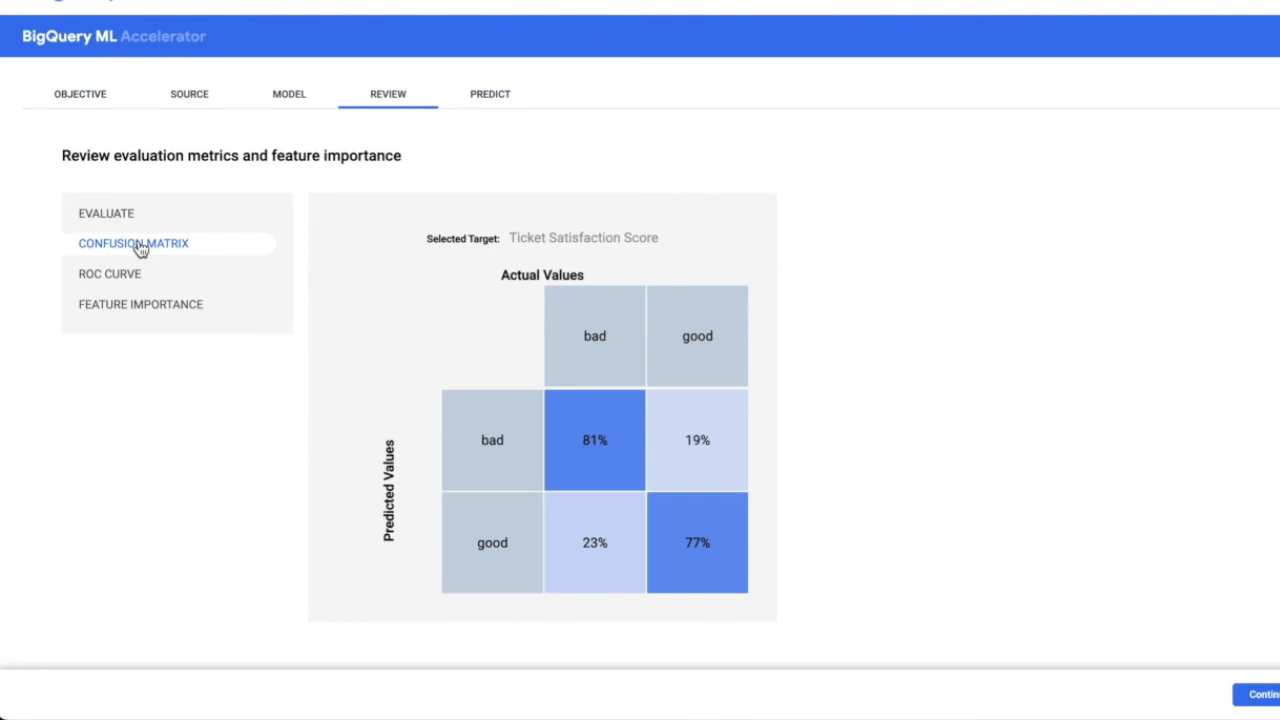
pyautogui.click(112, 278)
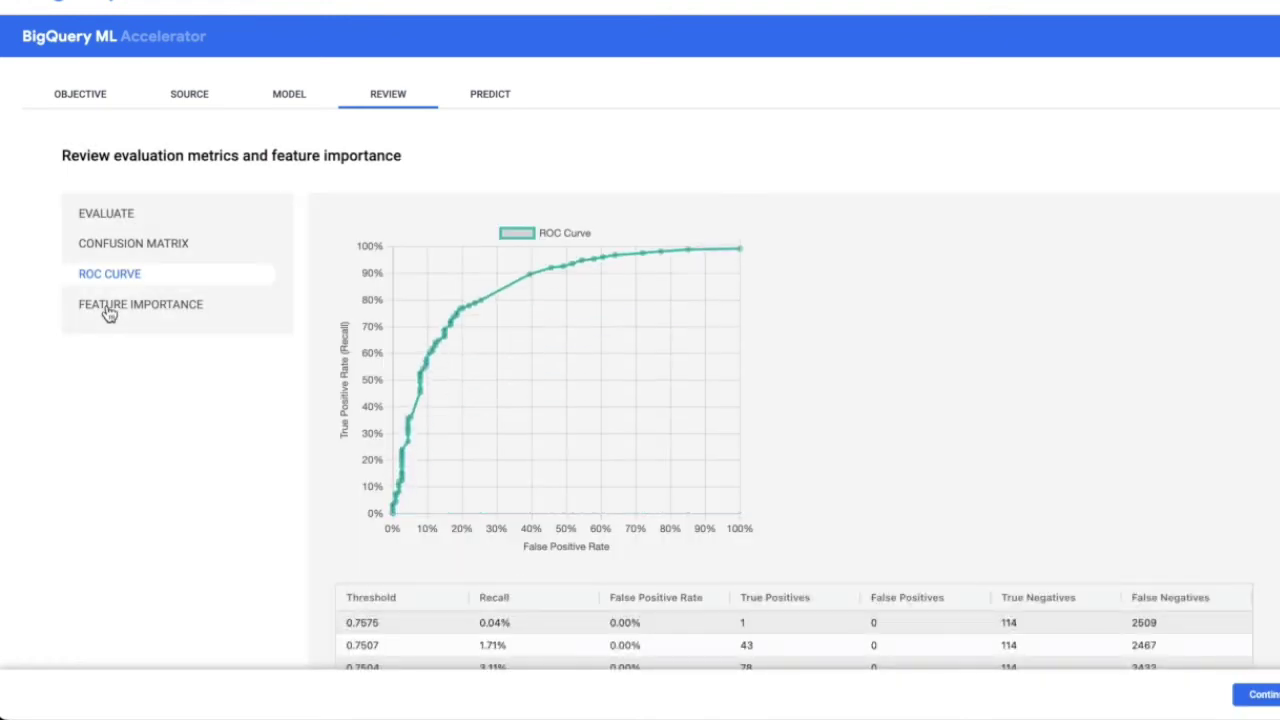
pyautogui.click(110, 312)
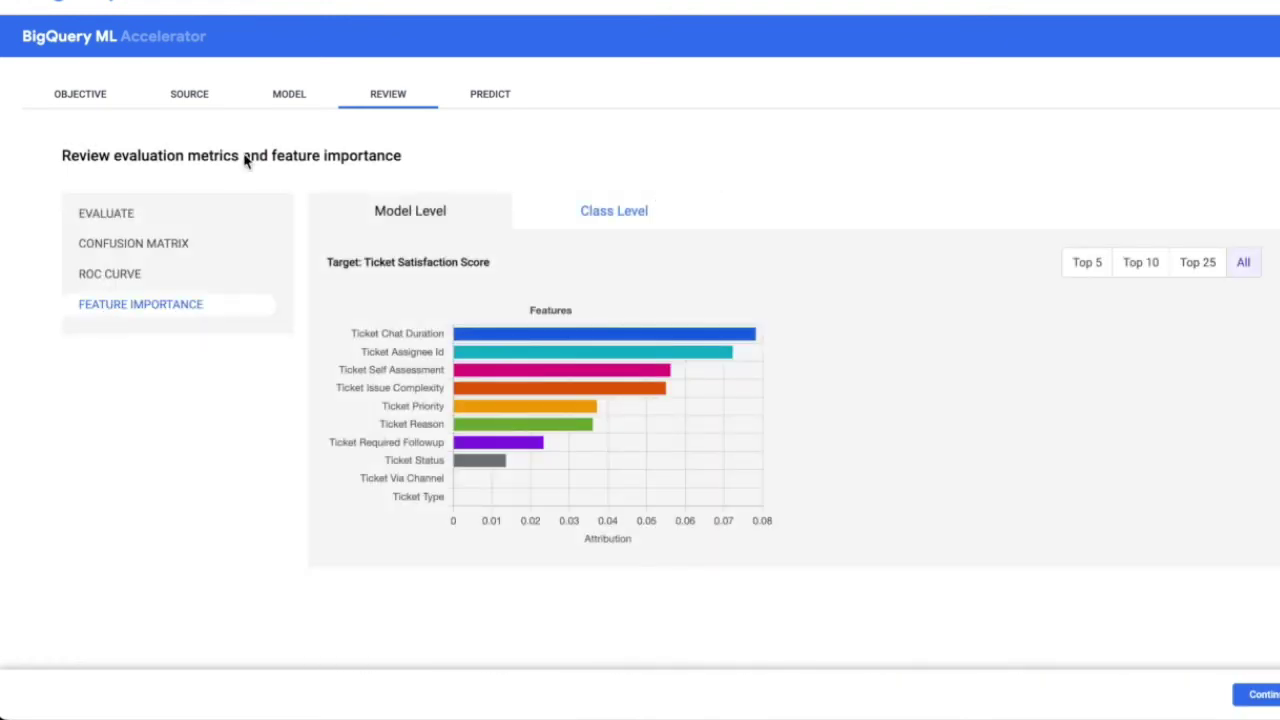
pyautogui.click(488, 100)
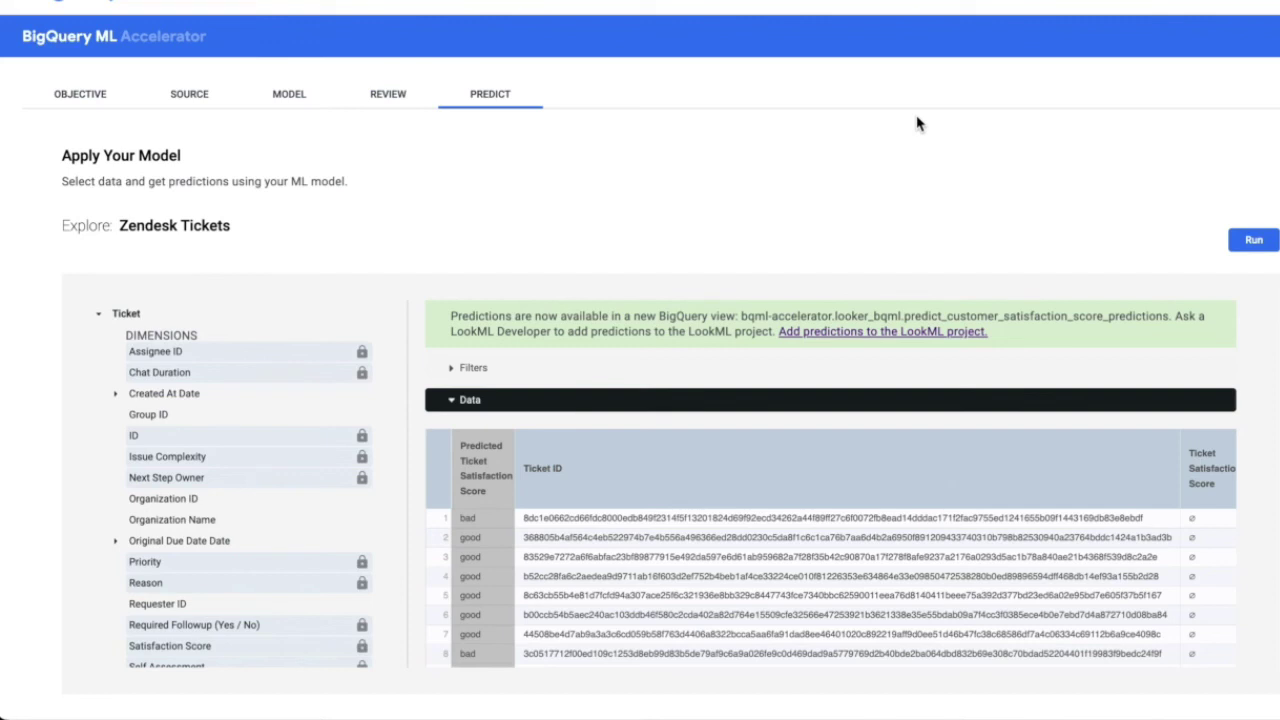
# Scroll through the predicted good/bad Ticket Satisfaction Score results for the Zendesk tickets
pyautogui.scroll(-1, 1034, 177)
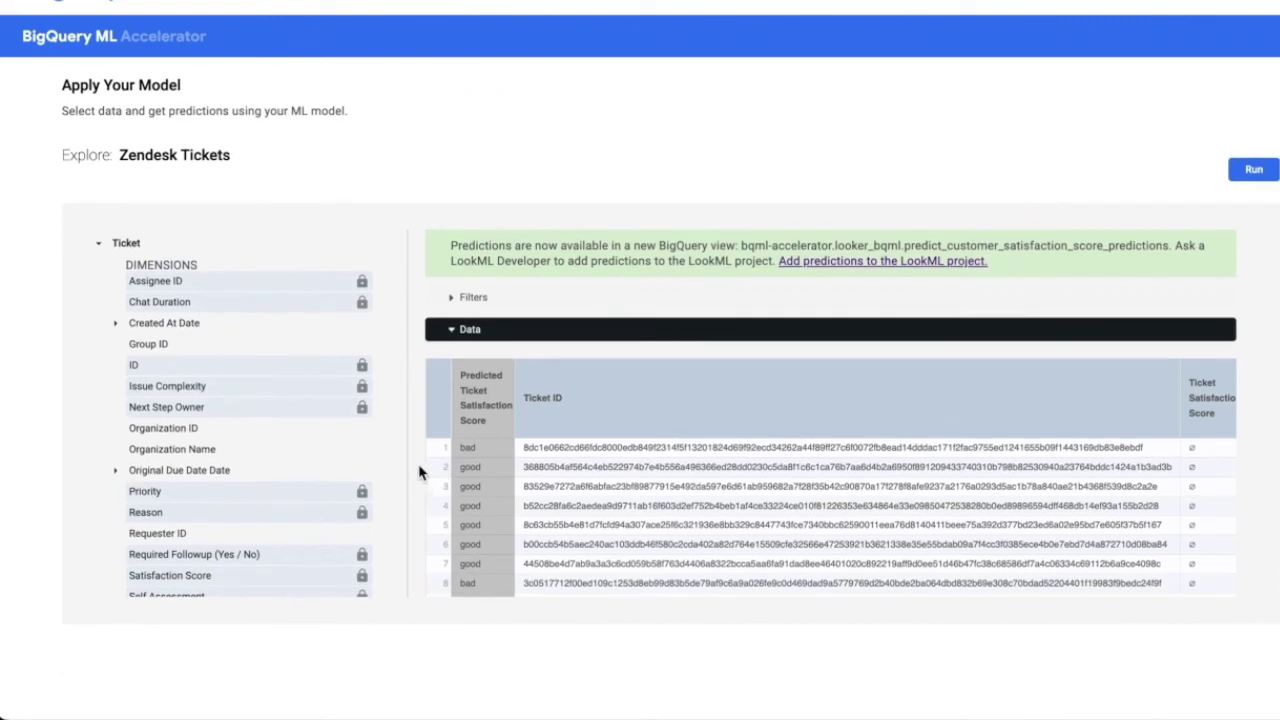
pyautogui.scroll(-1, 472, 505)
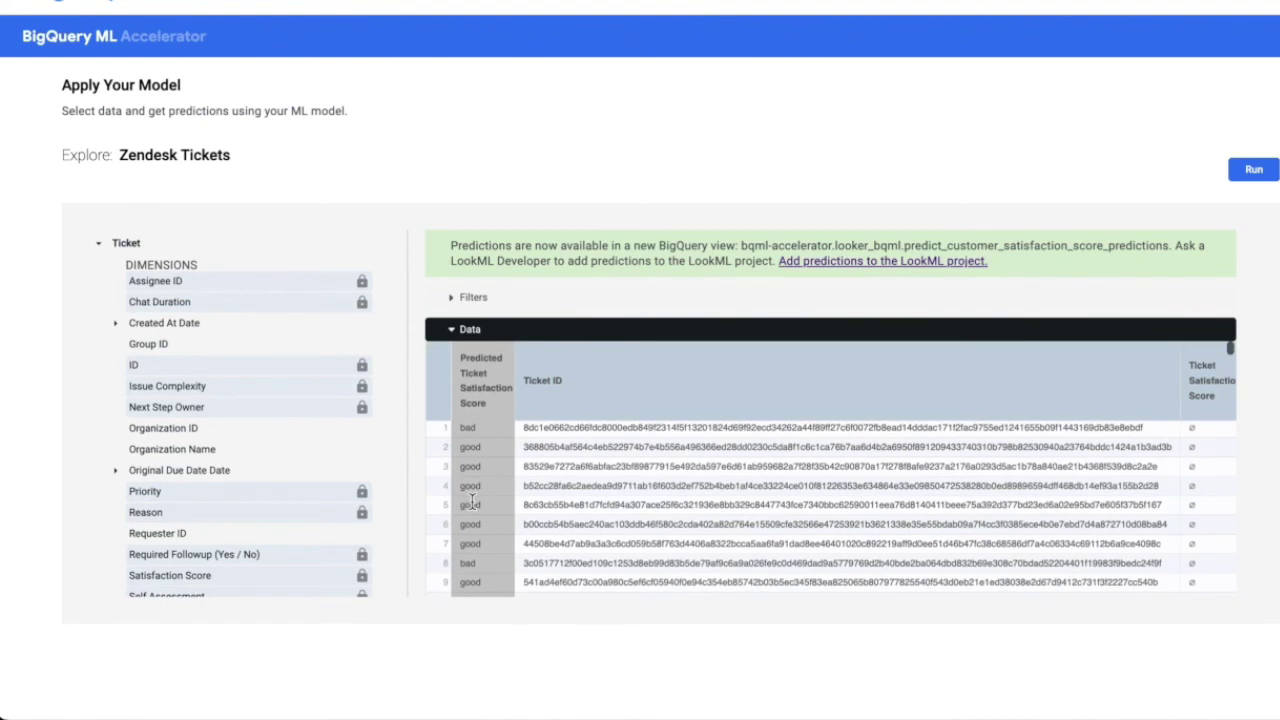
pyautogui.scroll(-5, 472, 508)
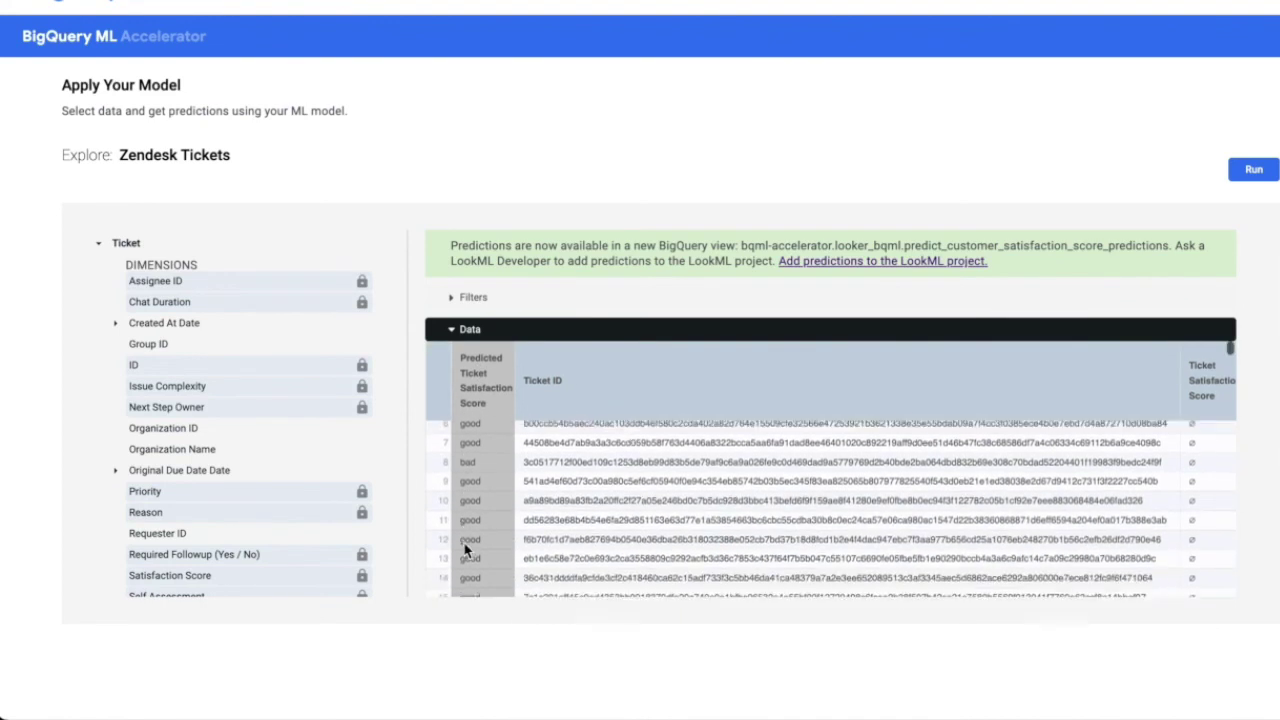
pyautogui.scroll(-5, 485, 572)
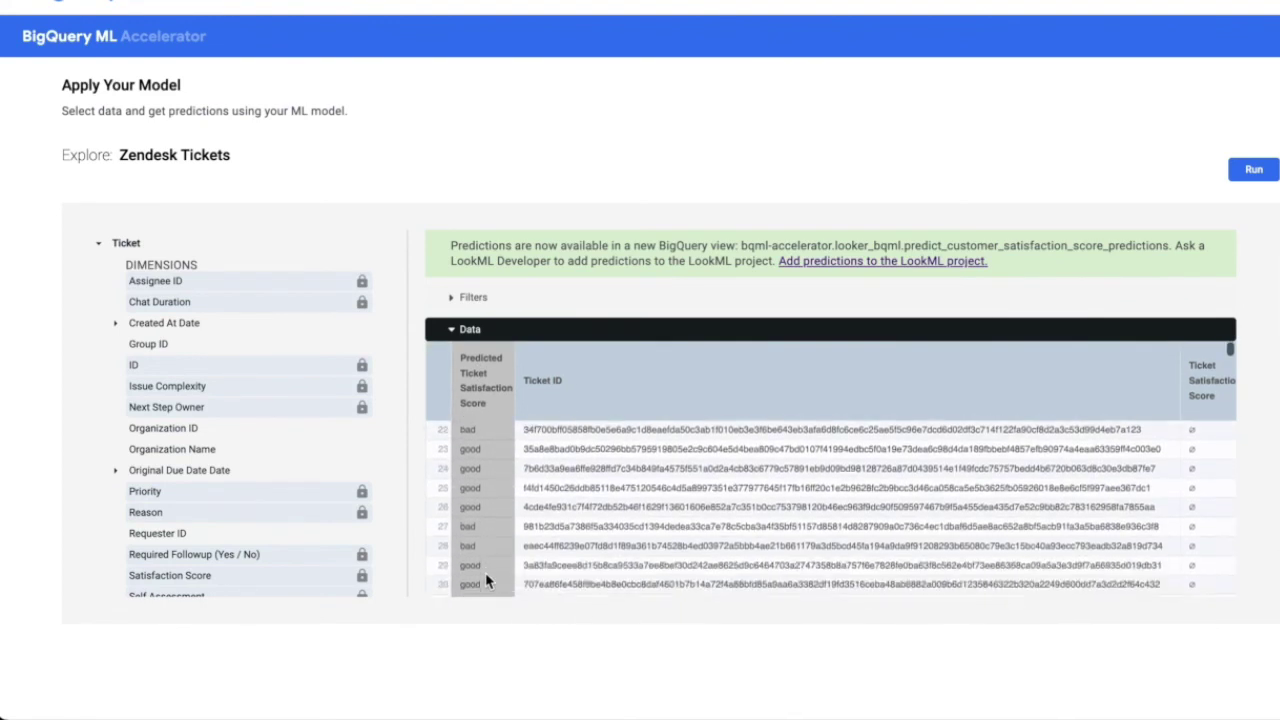
pyautogui.scroll(9, 485, 572)
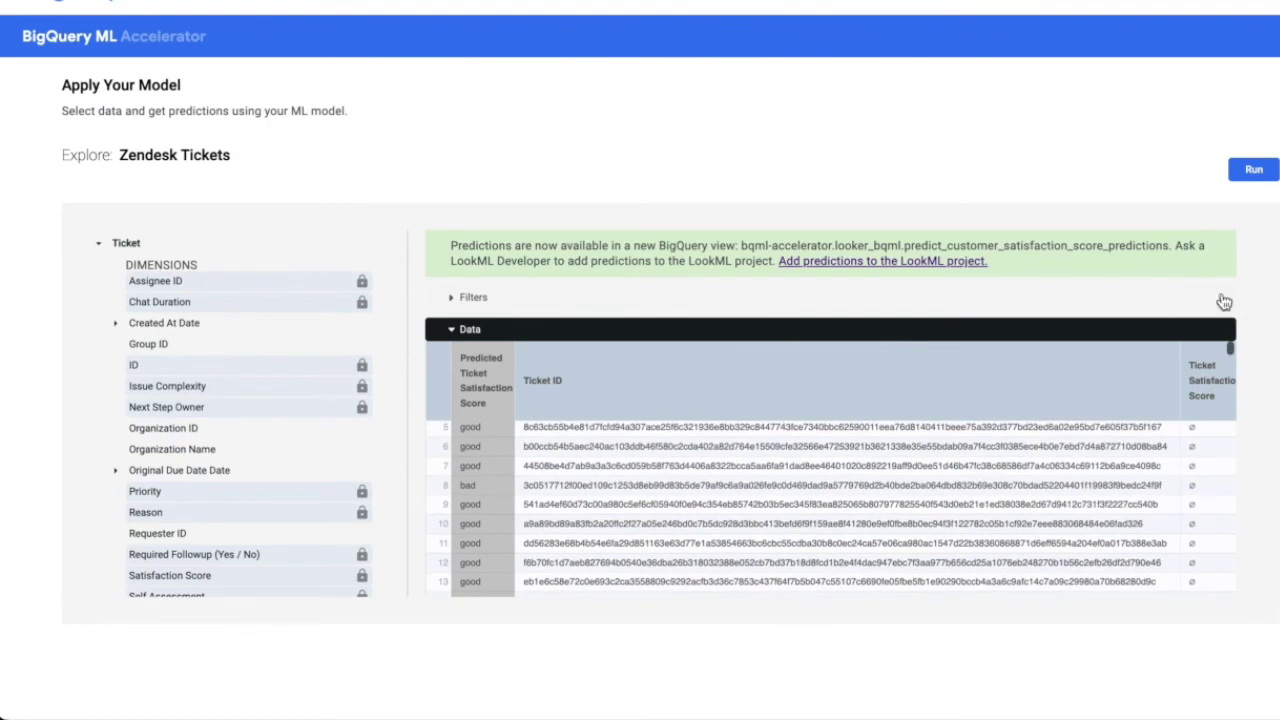
pyautogui.scroll(1, 1097, 184)
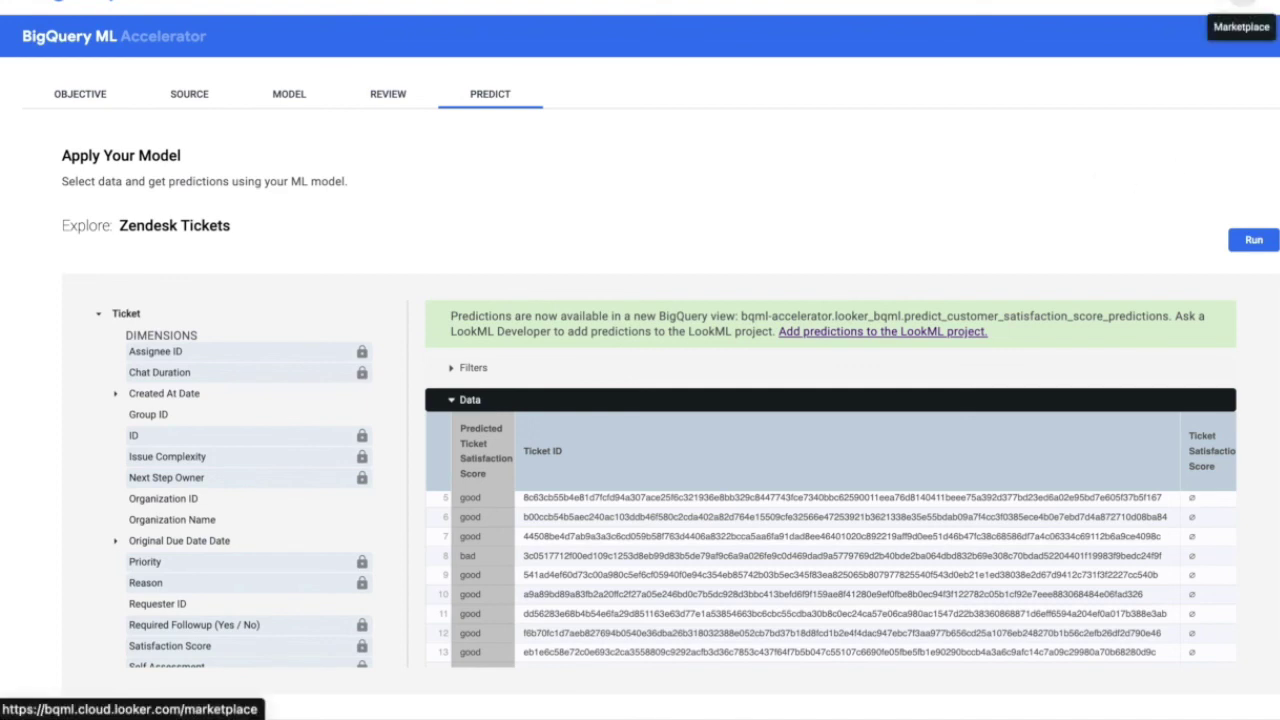
# Open Looker Marketplace from the header's Marketplace icon
pyautogui.click(1246, 3)
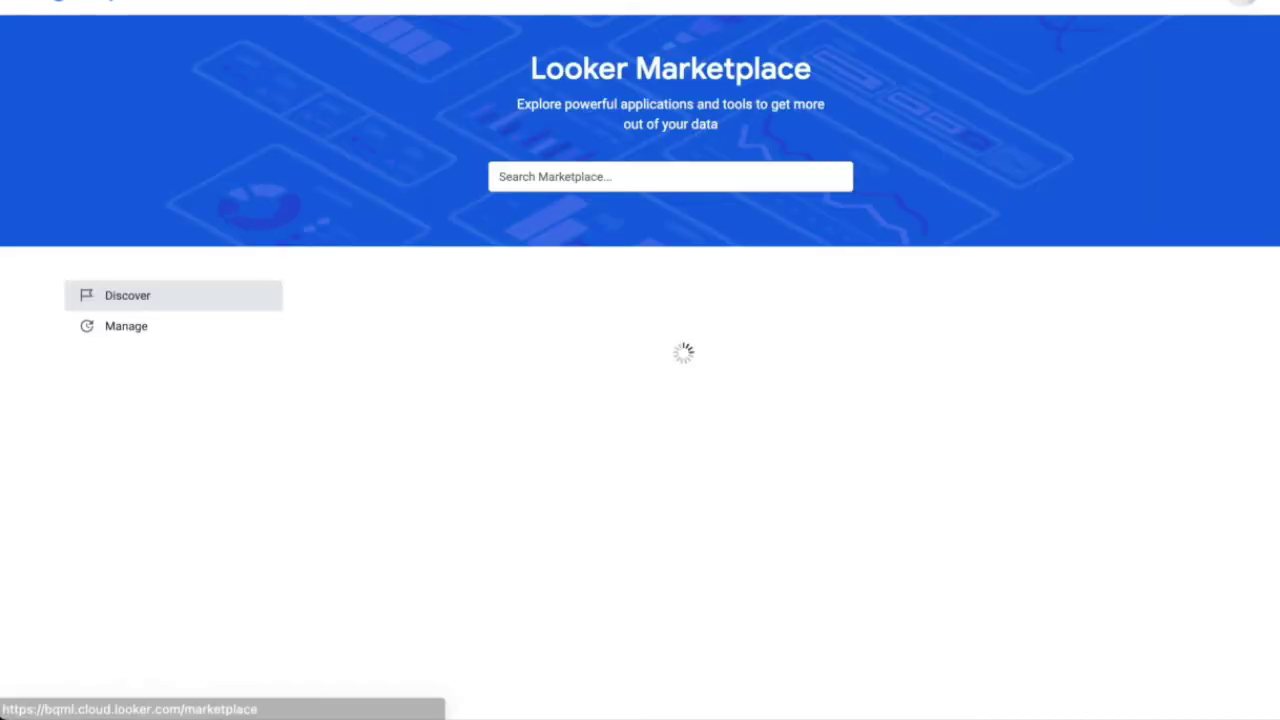